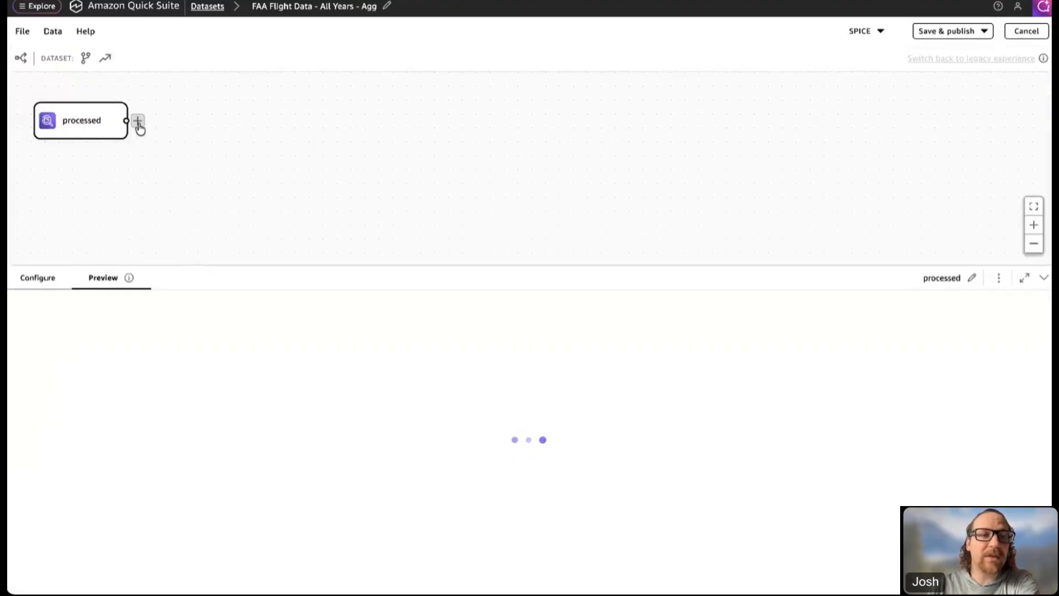
Add an Aggregate step after the processed source and group it by the origin column.
left_click(139, 123)
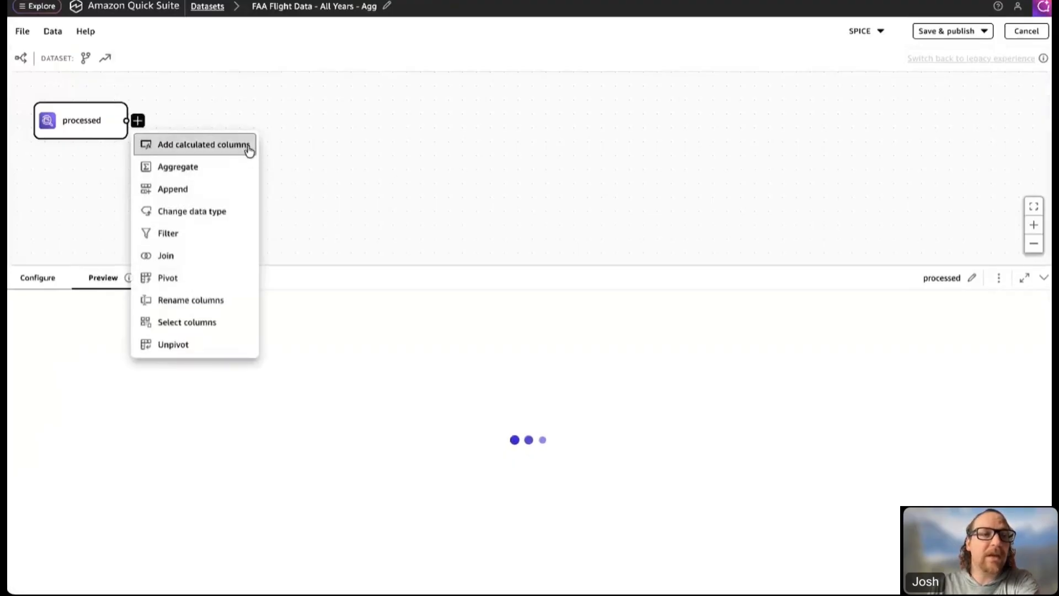
left_click(224, 168)
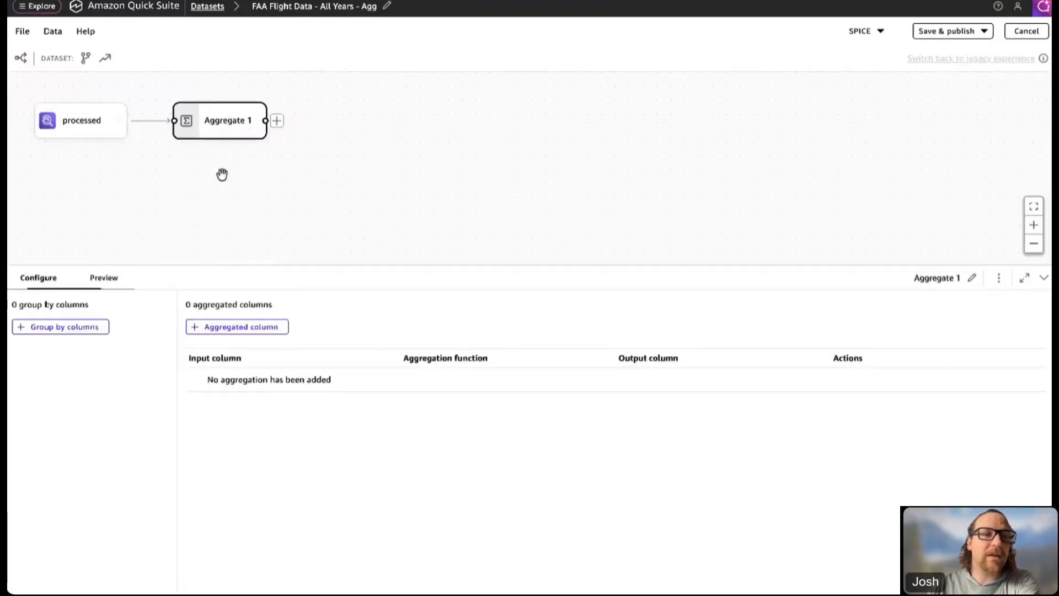
left_click(81, 327)
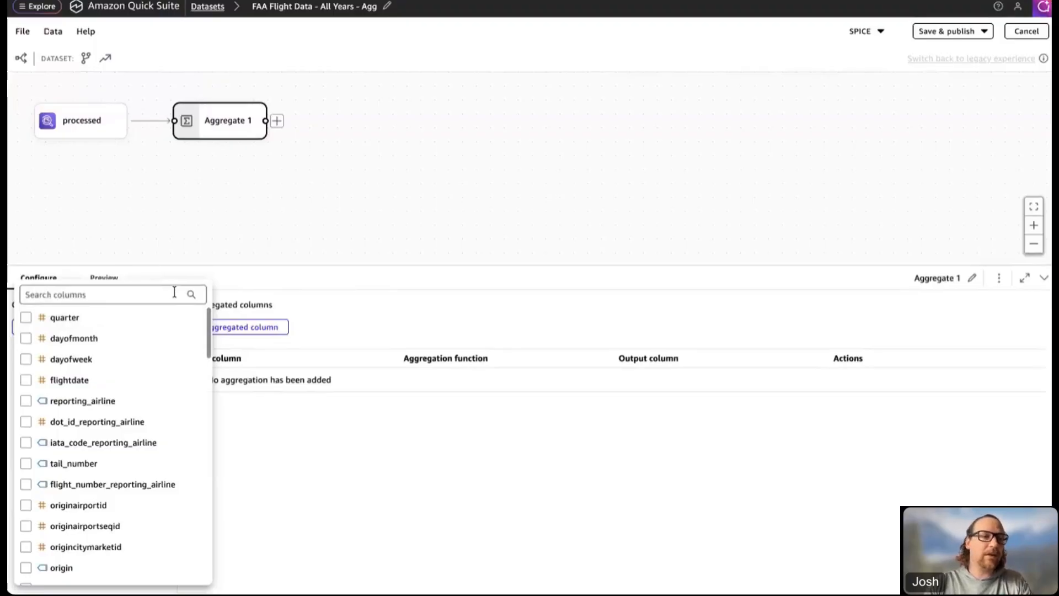
left_click(174, 294)
type("or")
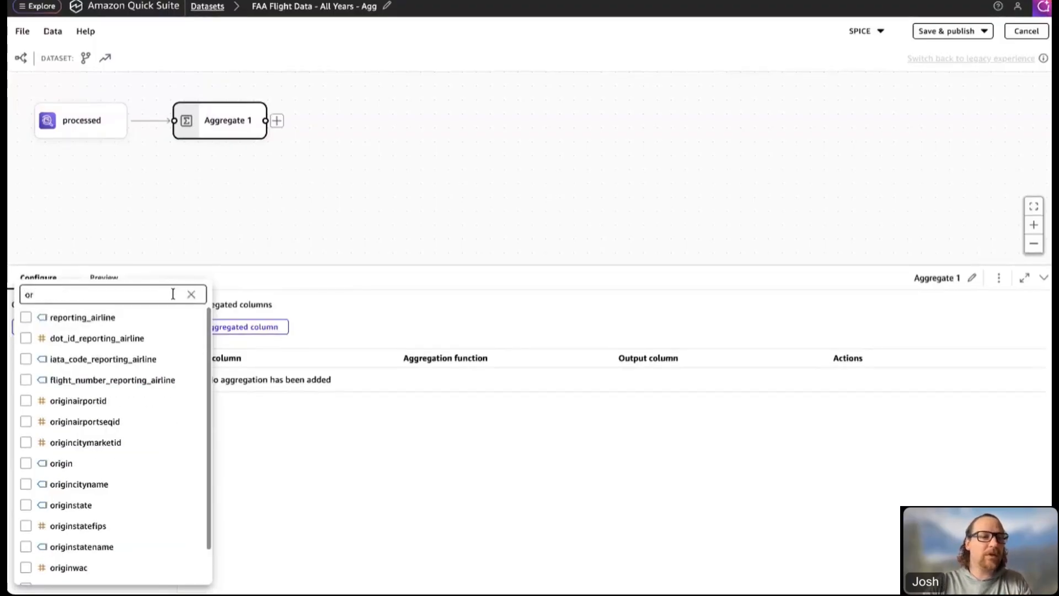
left_click(55, 465)
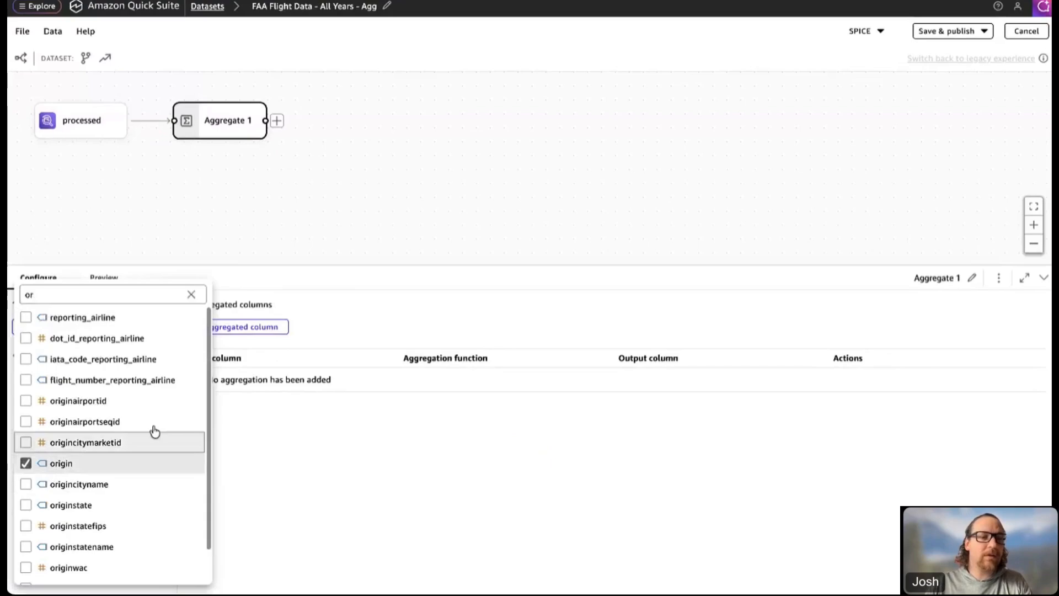
left_click(271, 332)
Add dest as an aggregated column with the Count function, name its output Destinations, and preview the resulting rows.
left_click(267, 331)
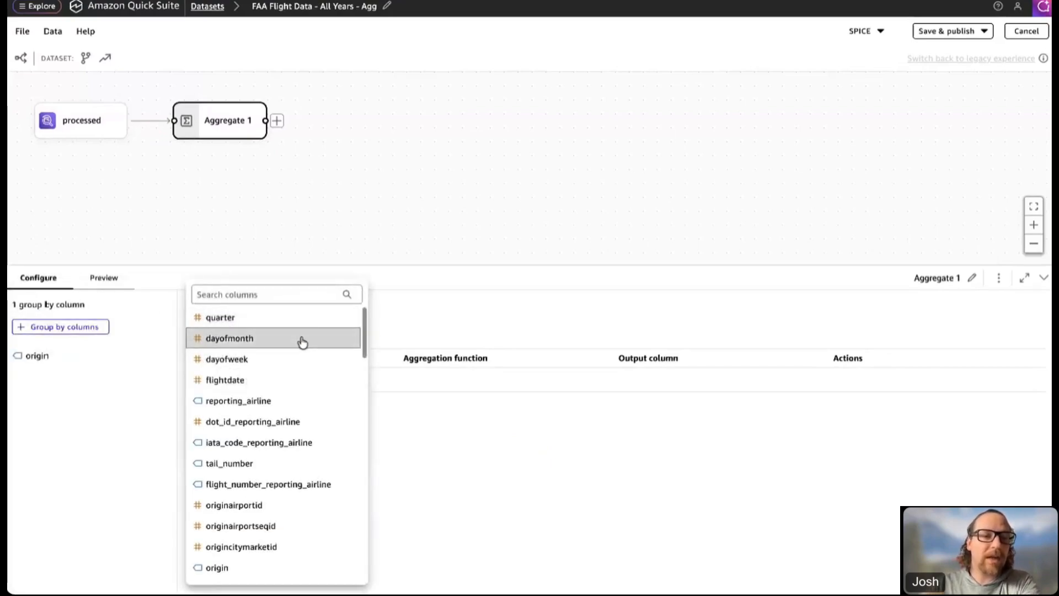
left_click(274, 297)
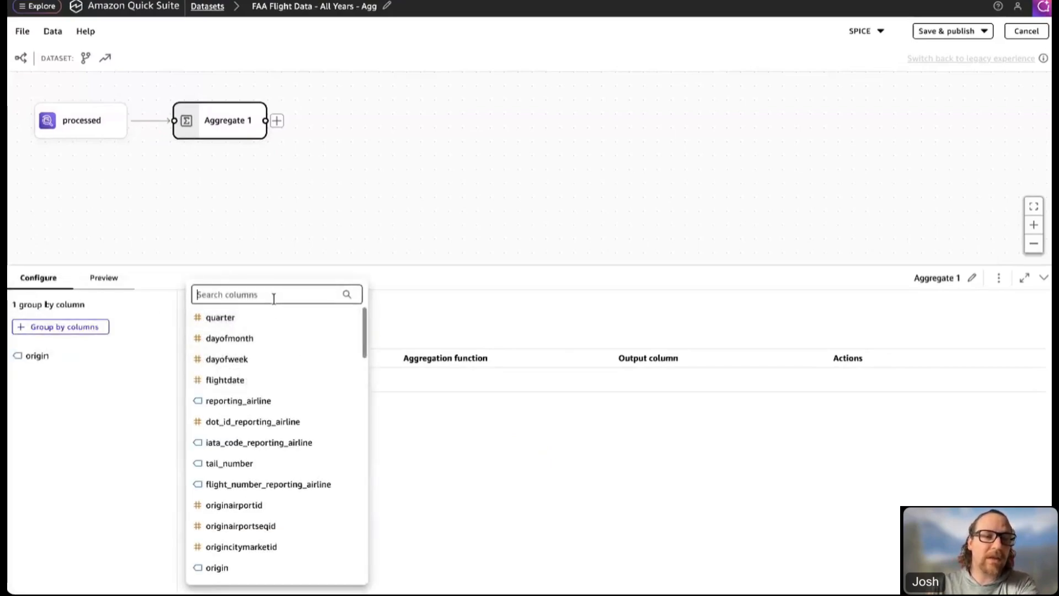
type("des")
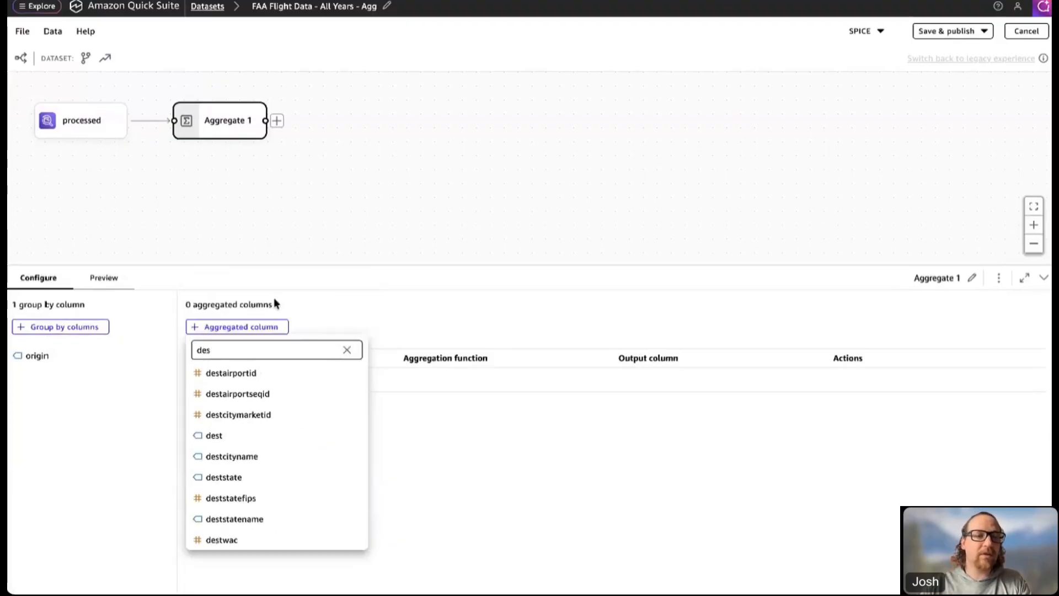
left_click(250, 437)
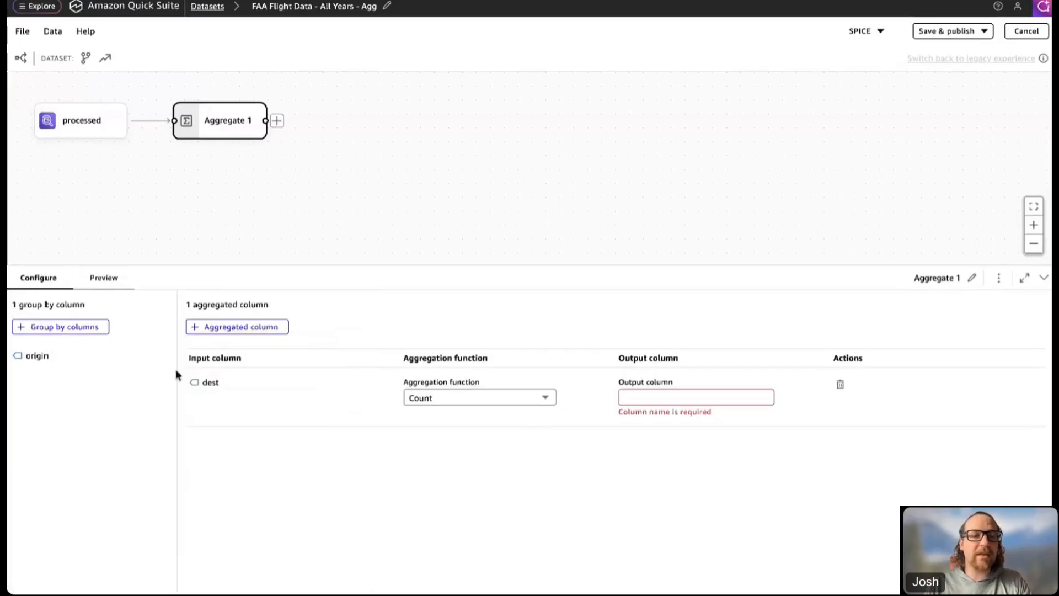
left_click(648, 399)
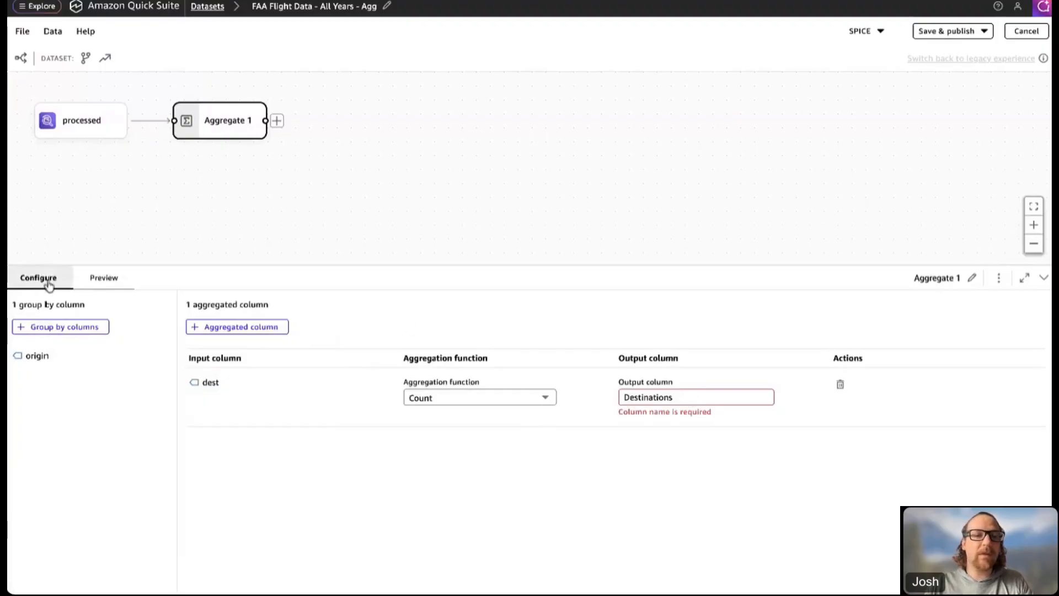
left_click(104, 279)
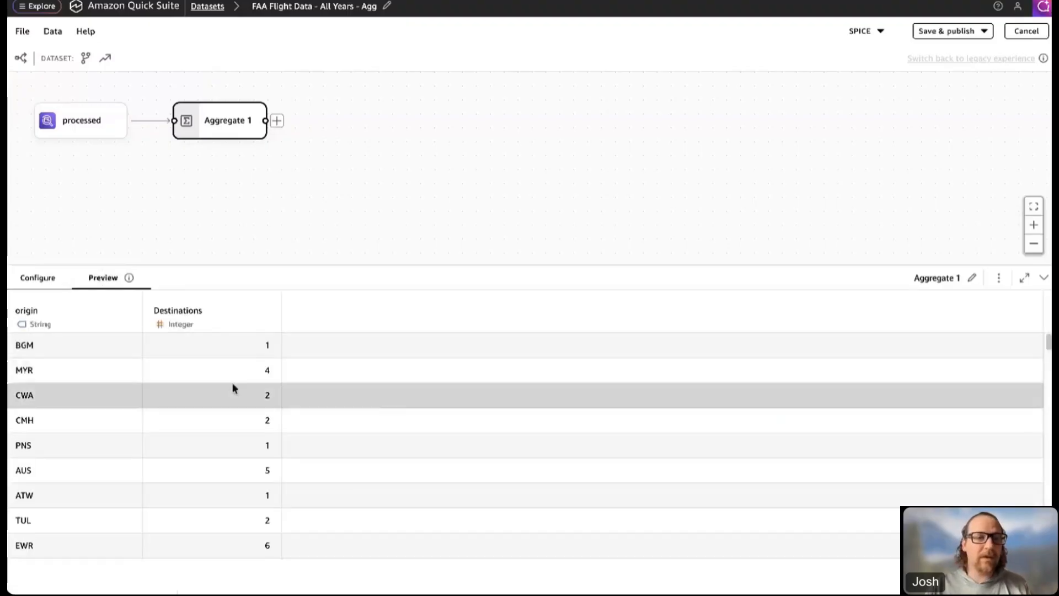
scroll(215, 373, "down", 5)
scroll(214, 373, "up", 5)
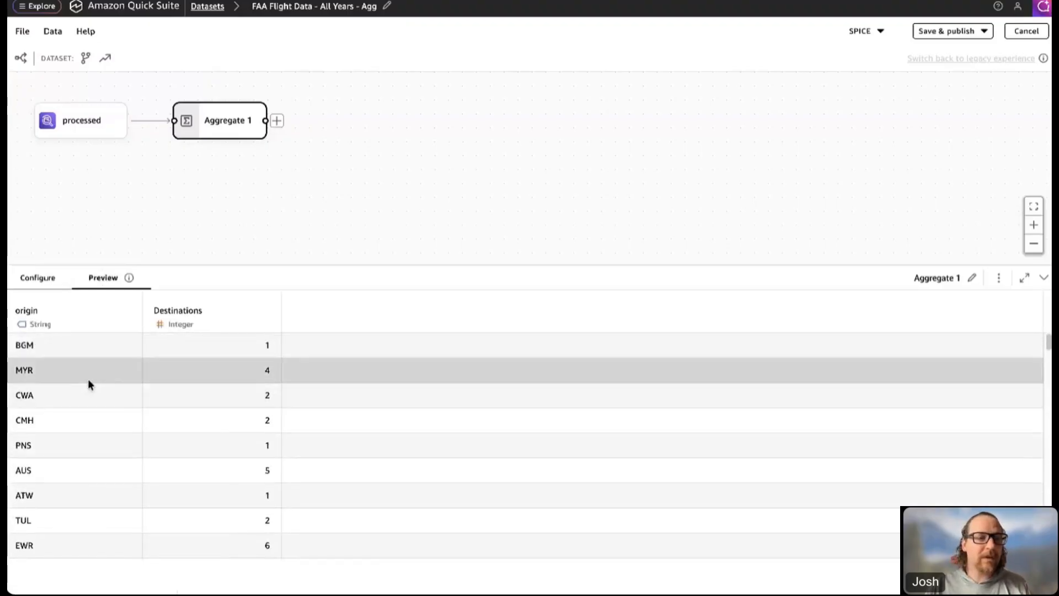
scroll(228, 359, "down", 5)
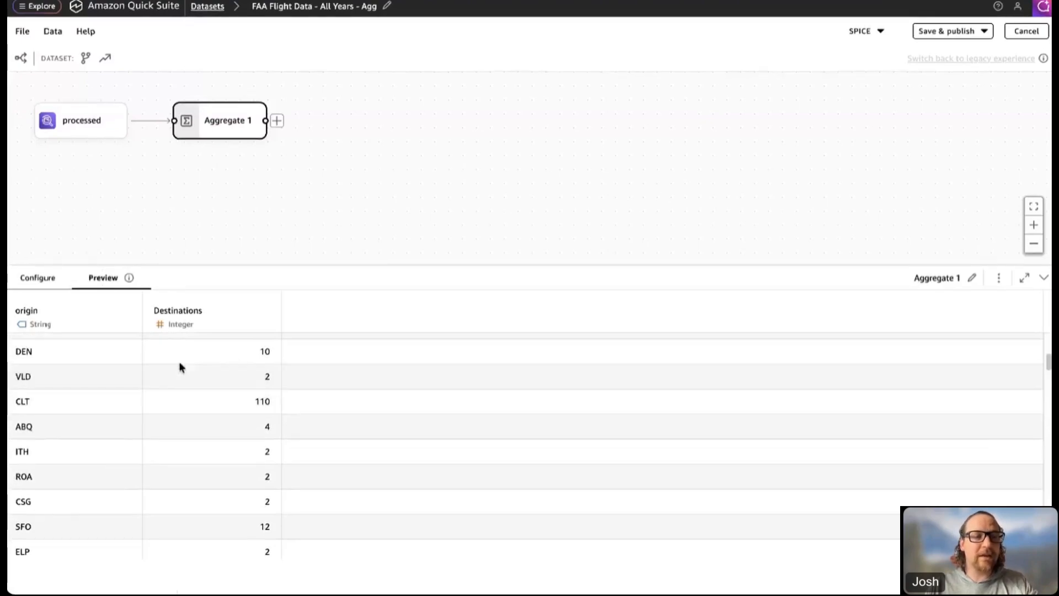
Set the aggregation function of the Destinations output to Count distinct and preview the data.
left_click(44, 283)
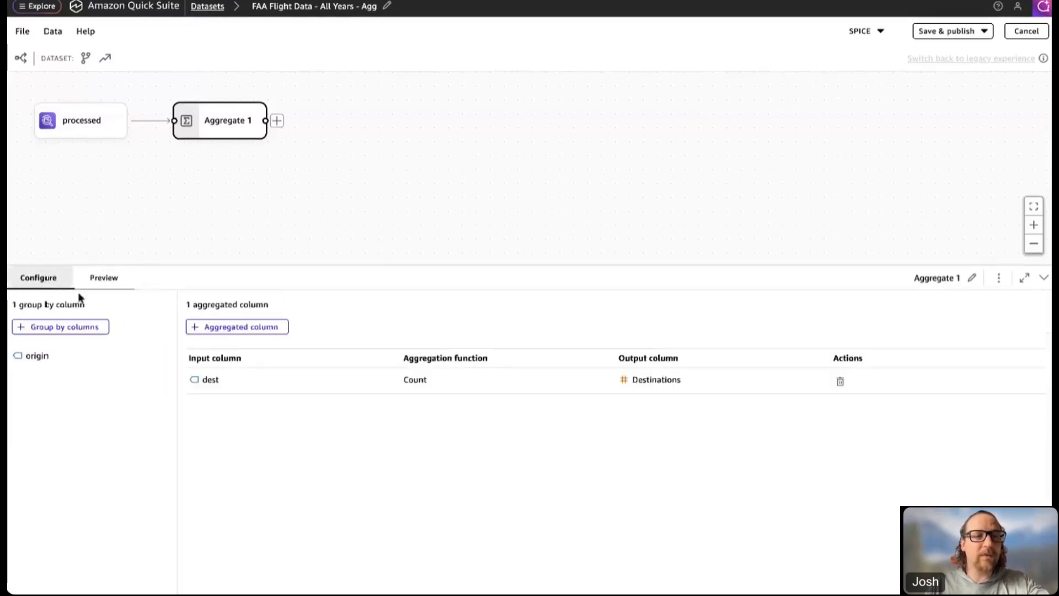
left_click(426, 386)
left_click(462, 399)
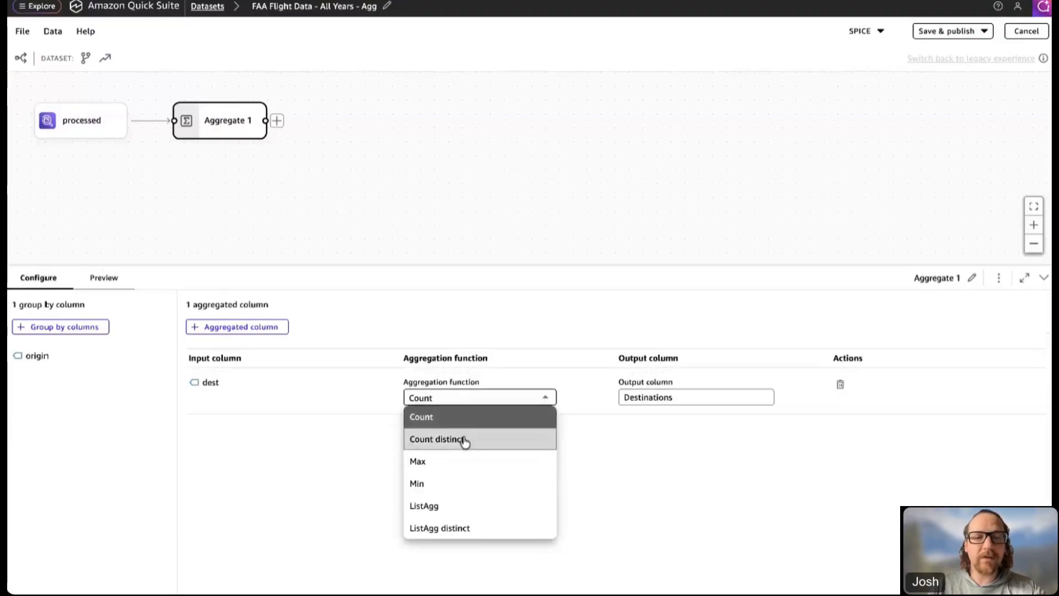
left_click(464, 440)
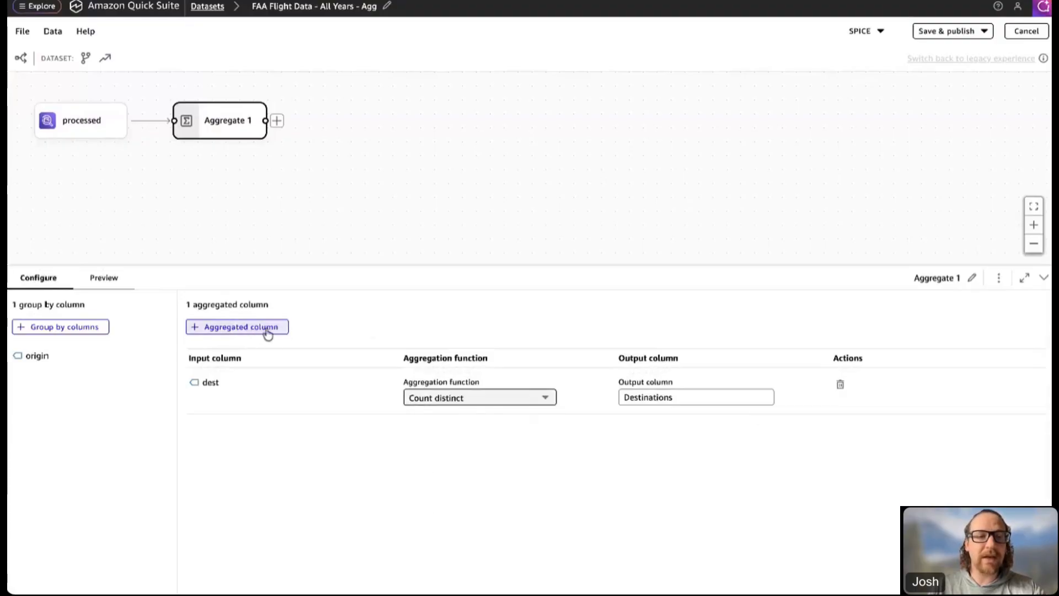
left_click(125, 283)
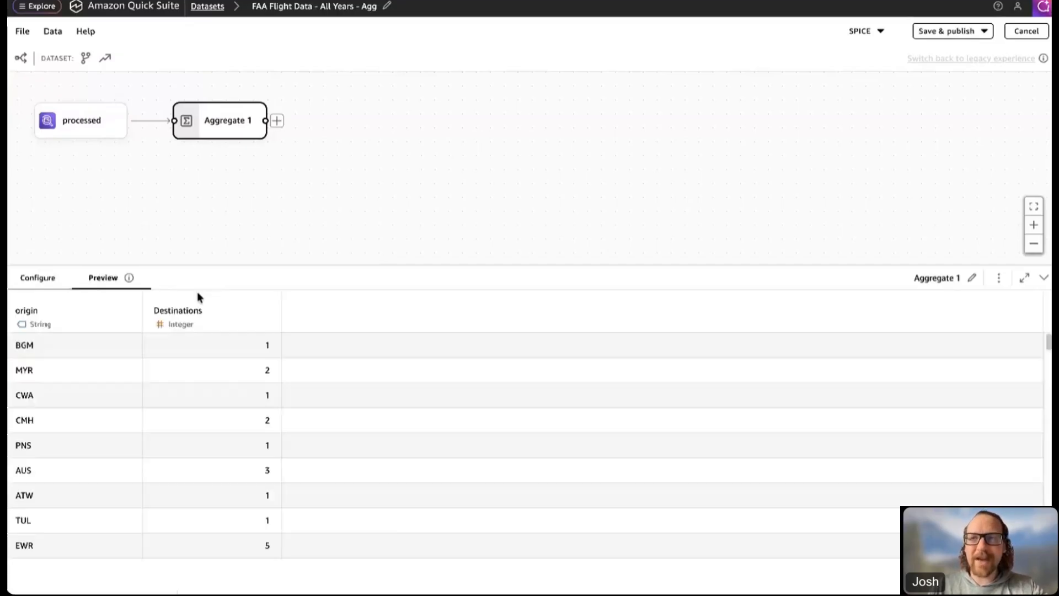
Add a second dest aggregation using ListAgg distinct with a comma separator, name its output Airports, and preview the rows.
left_click(41, 281)
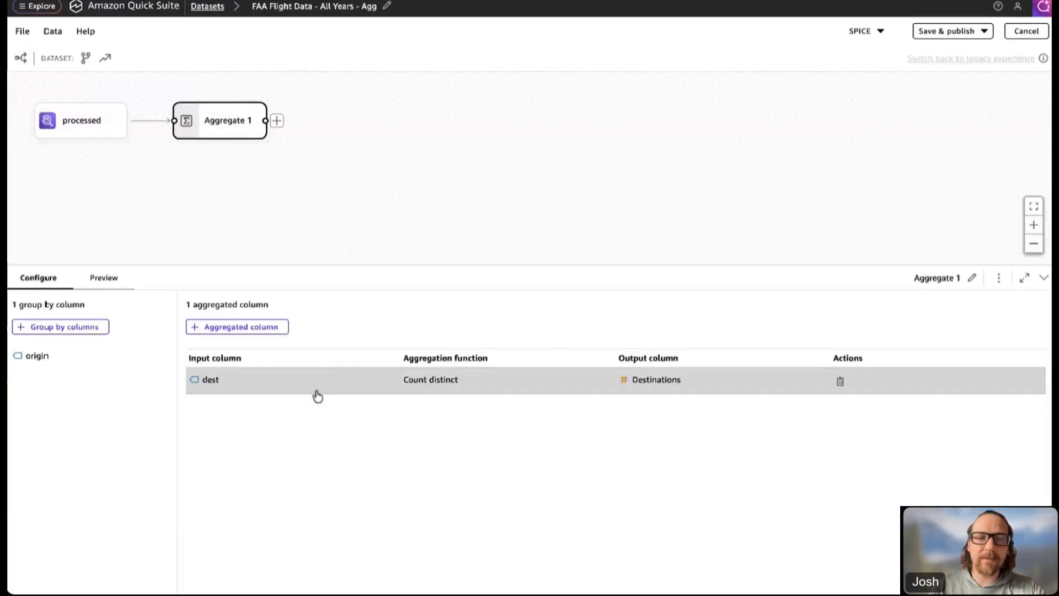
left_click(257, 327)
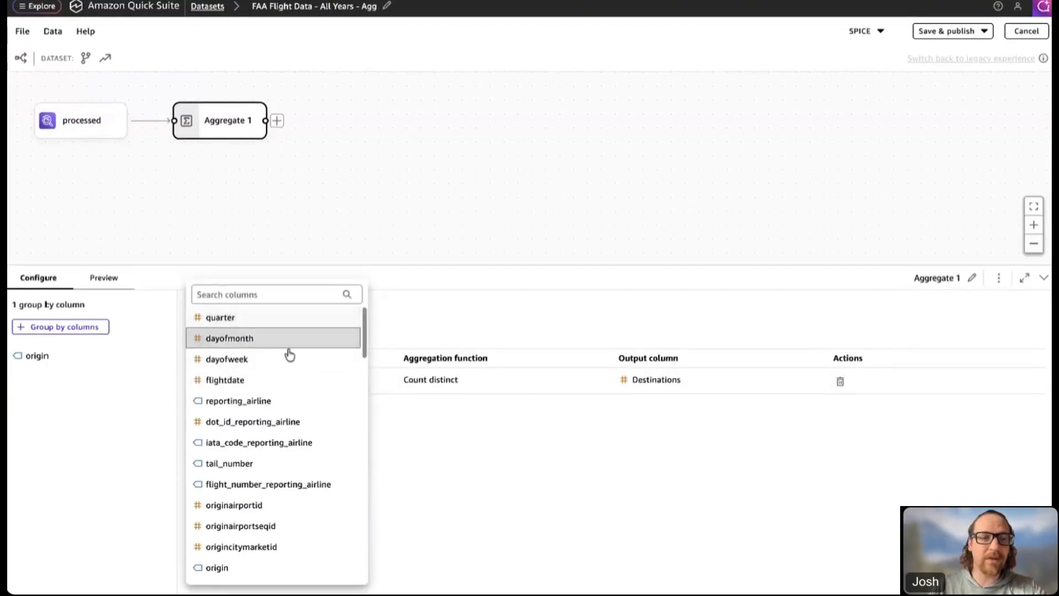
left_click(275, 296)
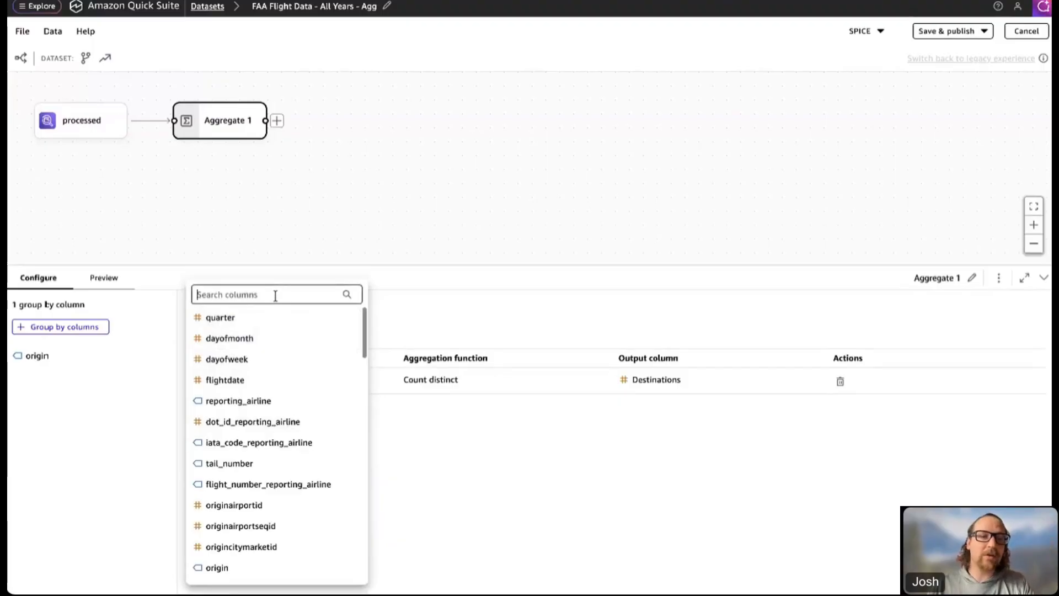
type("des")
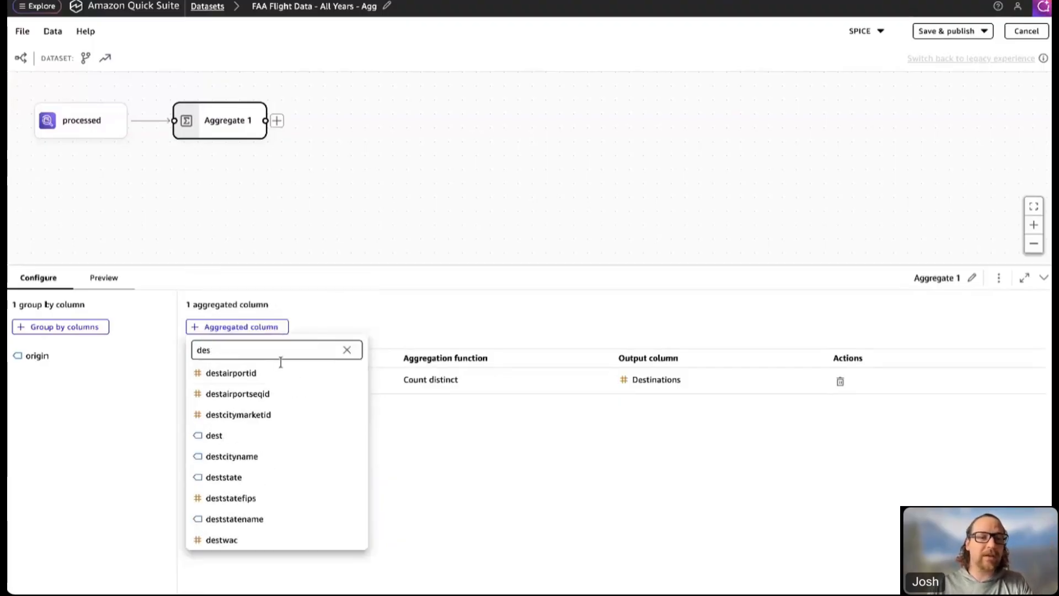
left_click(261, 437)
left_click(515, 425)
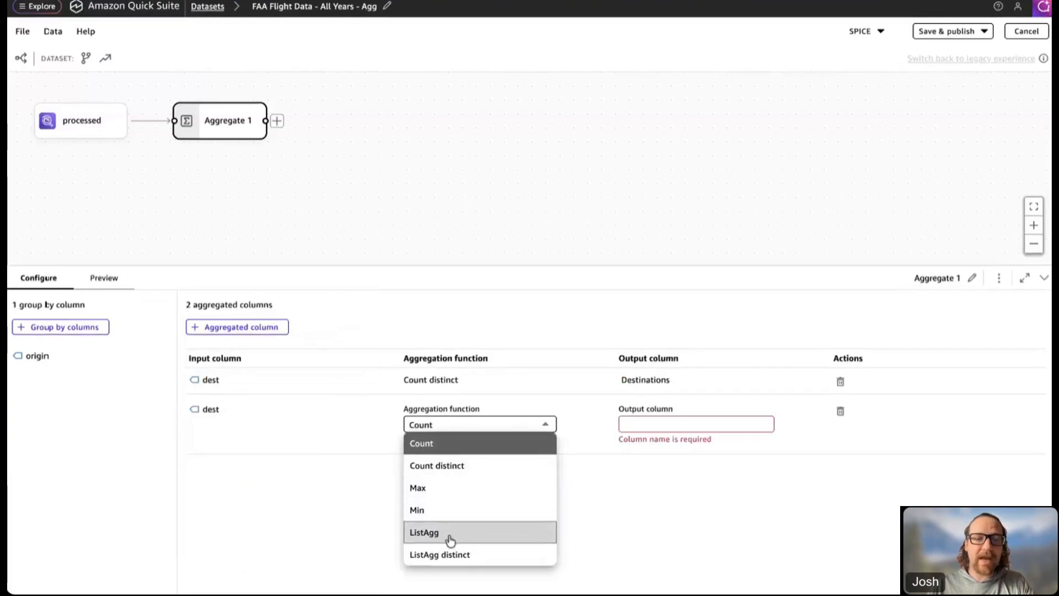
left_click(477, 561)
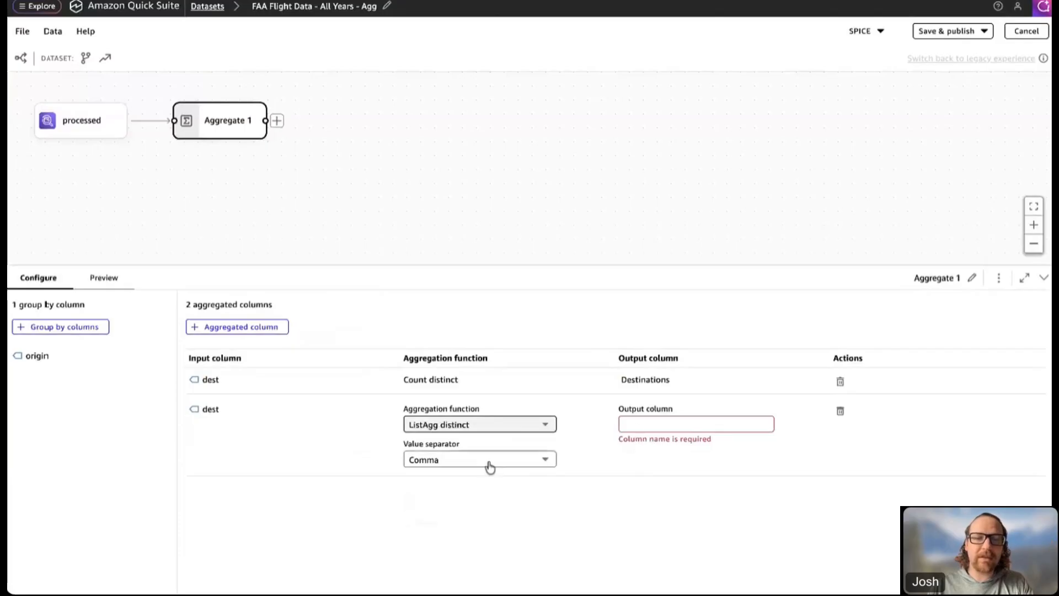
left_click(678, 427)
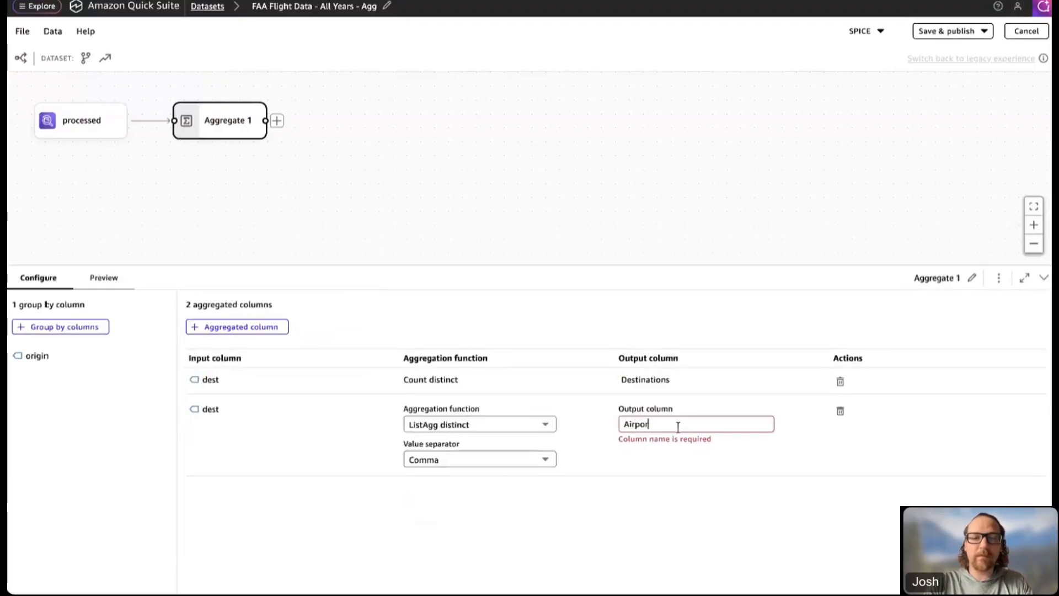
left_click(689, 499)
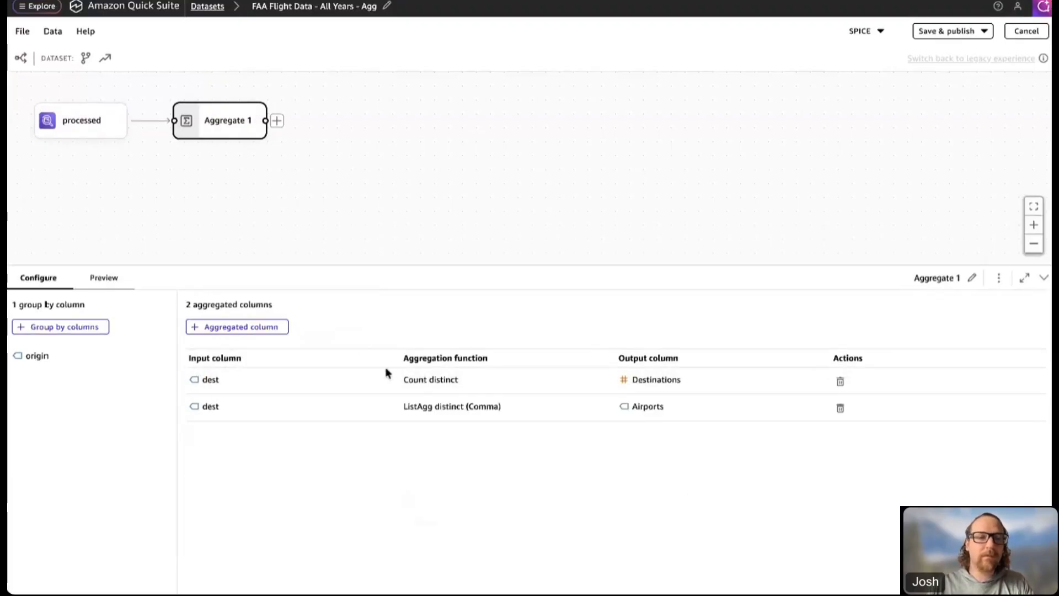
left_click(116, 285)
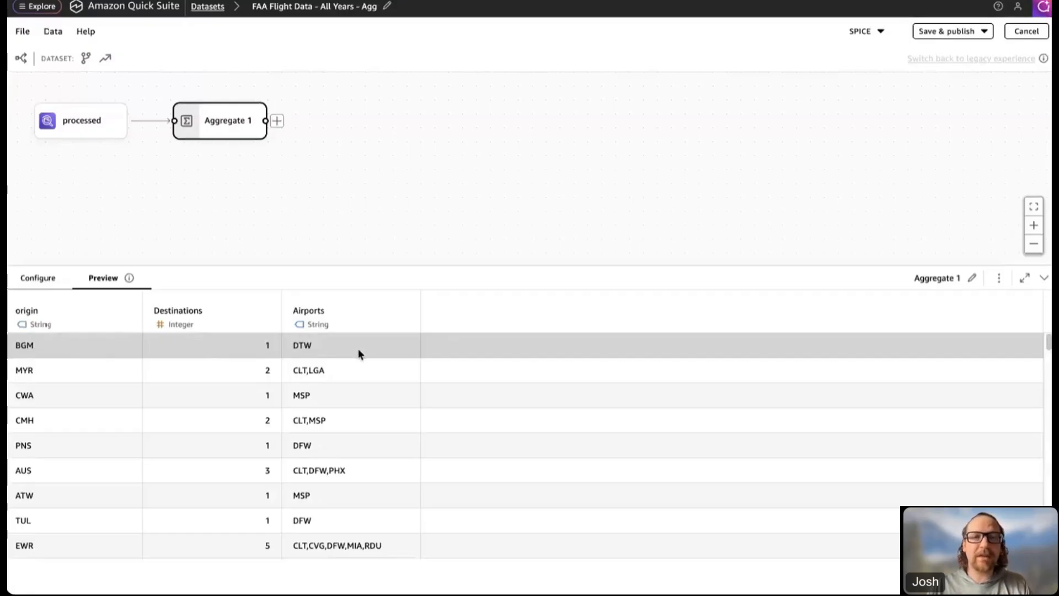
scroll(358, 350, "down", 5)
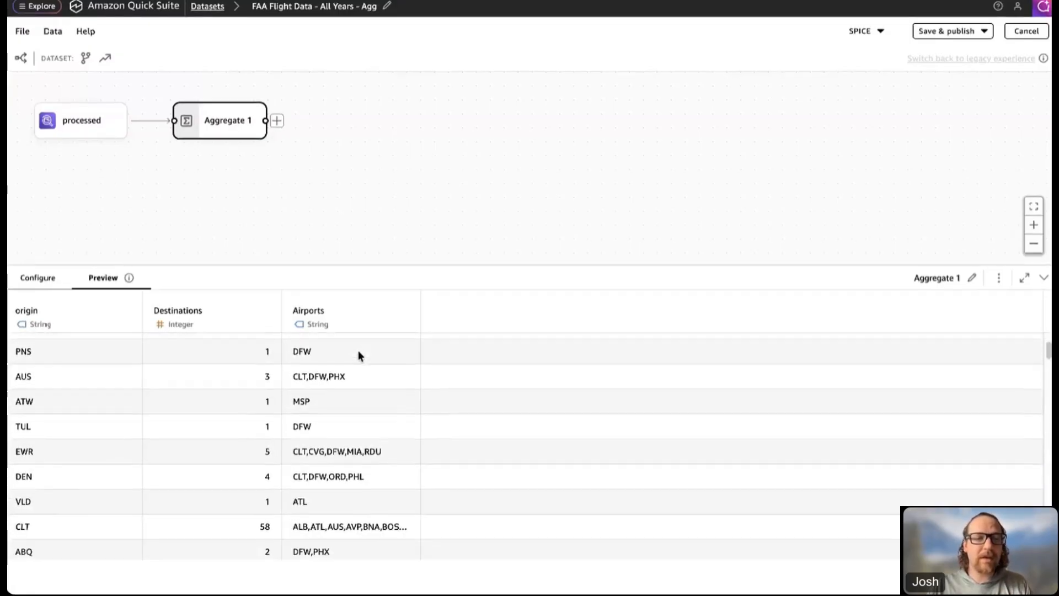
scroll(359, 351, "down", 1)
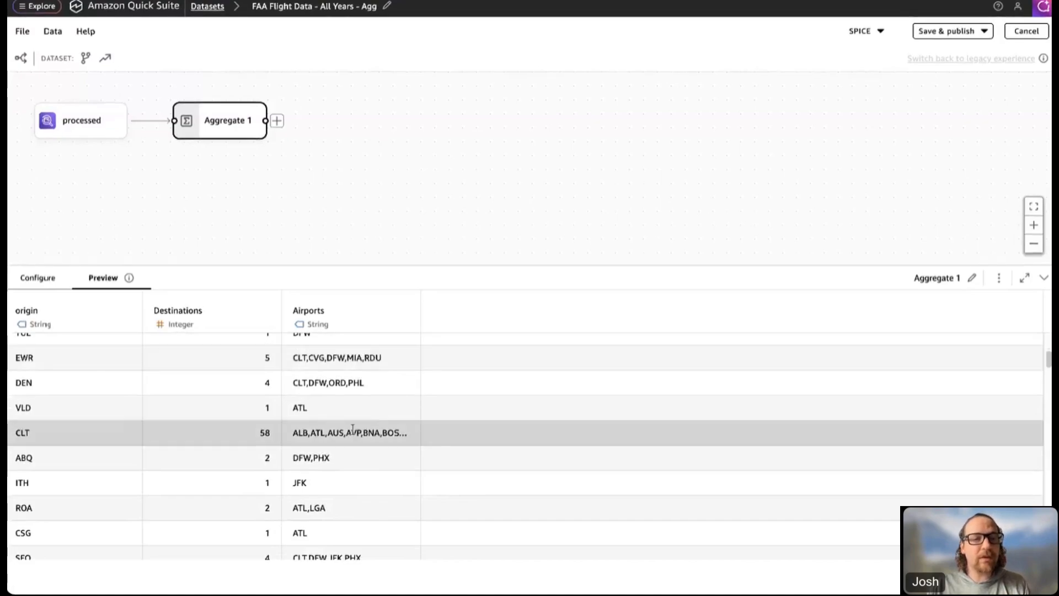
scroll(376, 430, "down", 1)
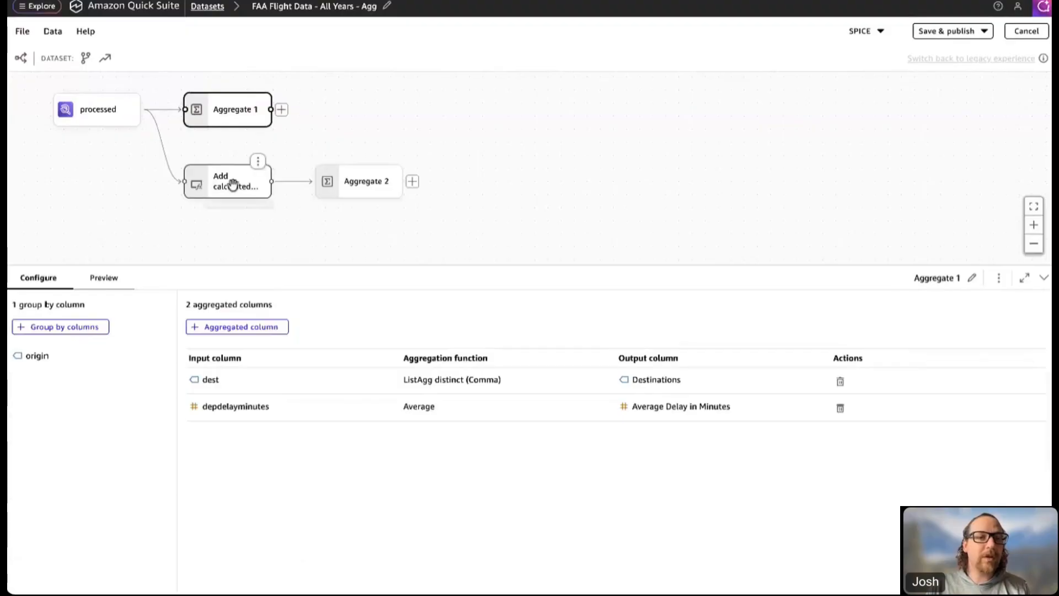
Examine the calculation in the Add calculated columns step, and the configuration and data preview of Aggregate 2.
left_click(229, 186)
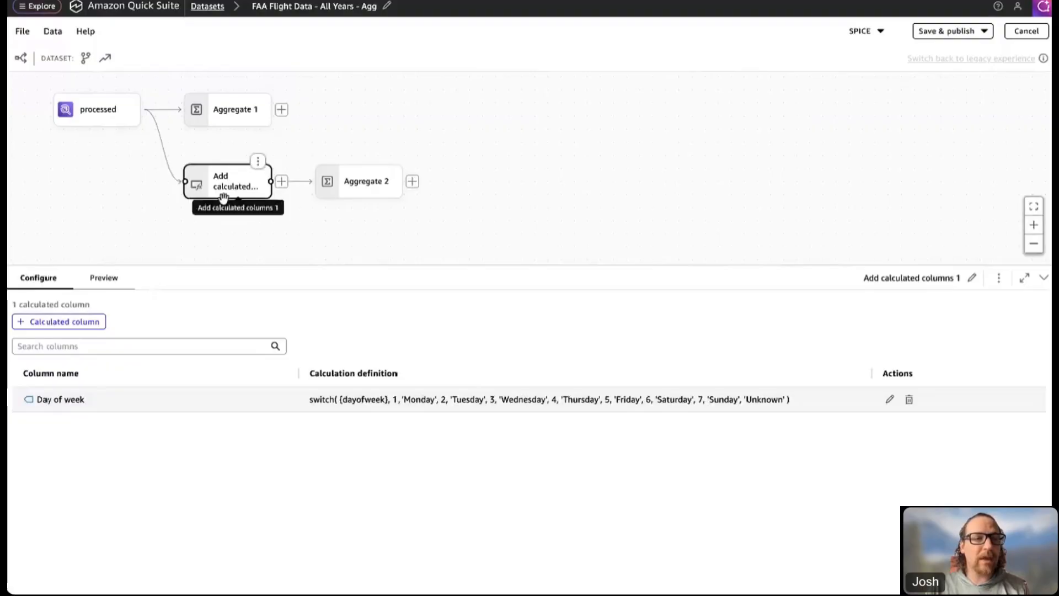
mouse_move(204, 193)
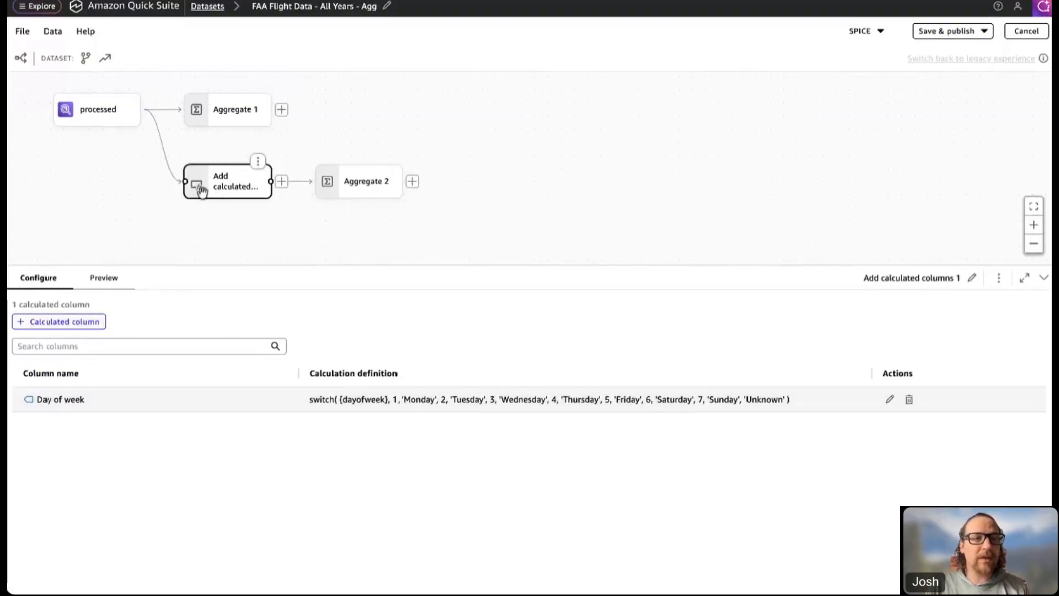
mouse_move(375, 182)
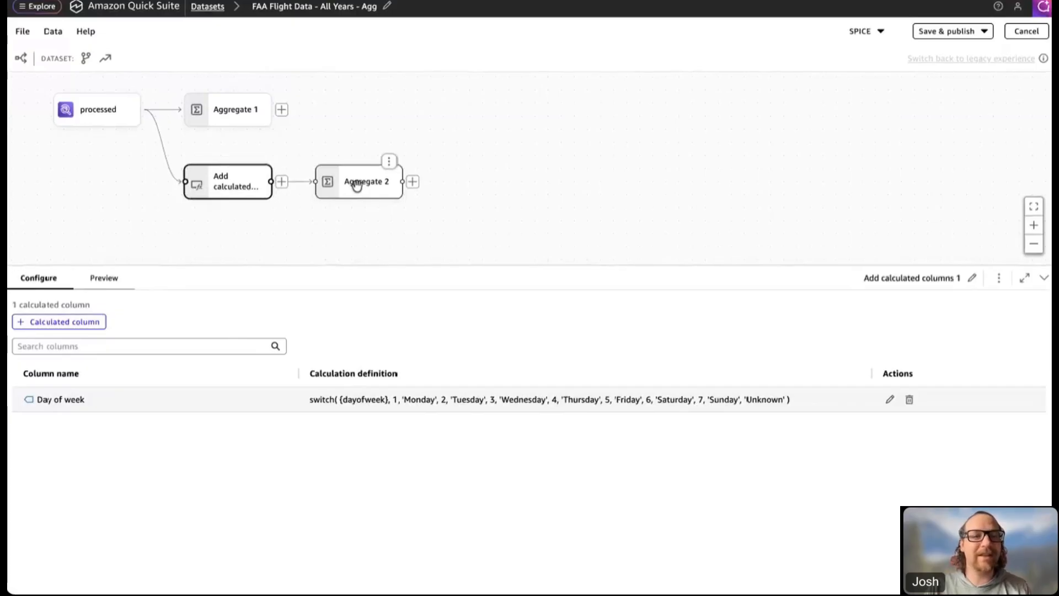
left_click(357, 186)
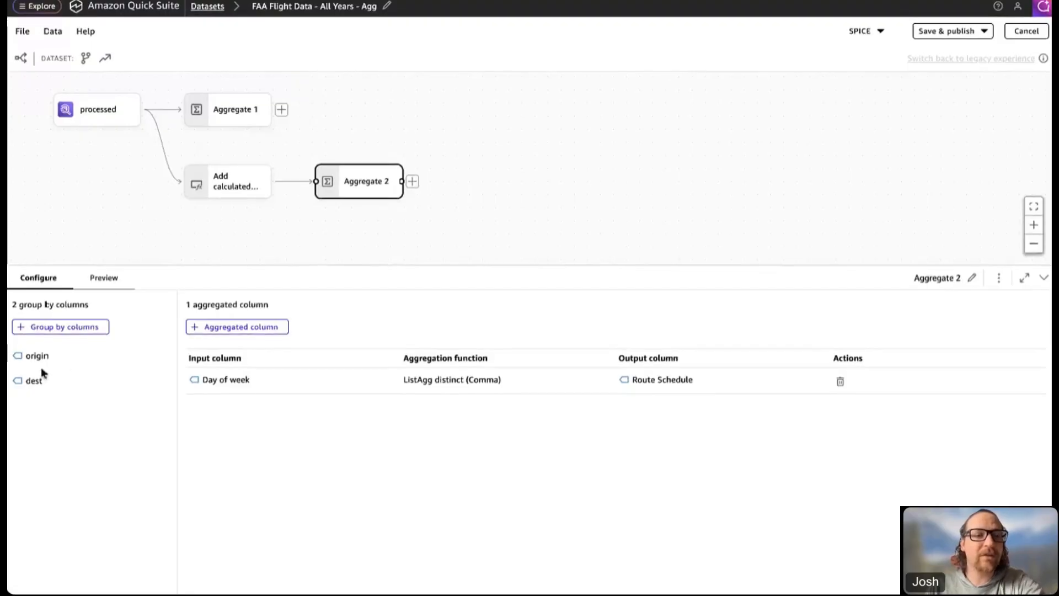
left_click(100, 286)
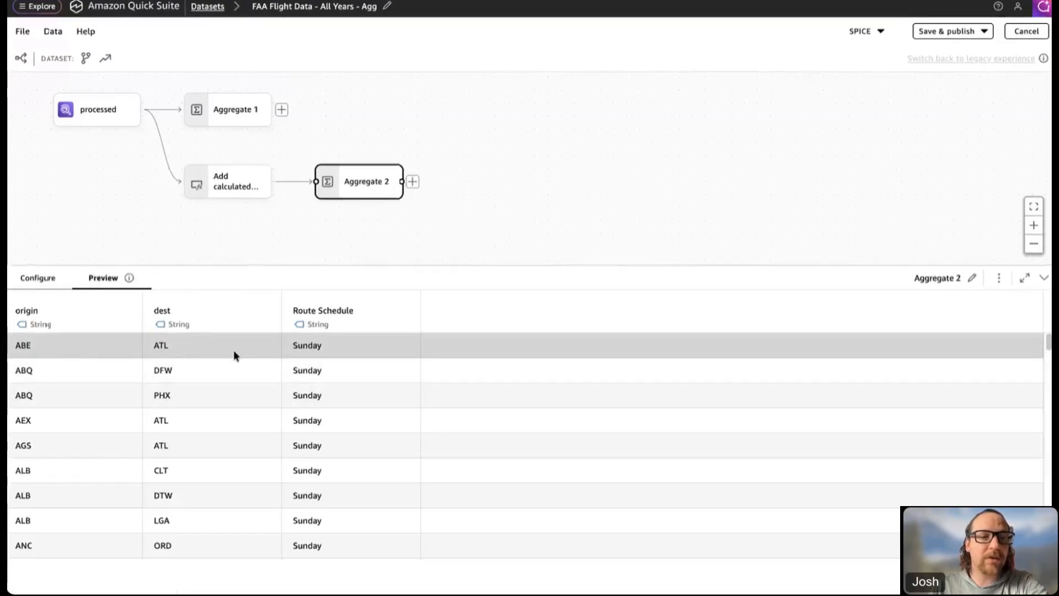
scroll(336, 378, "down", 10)
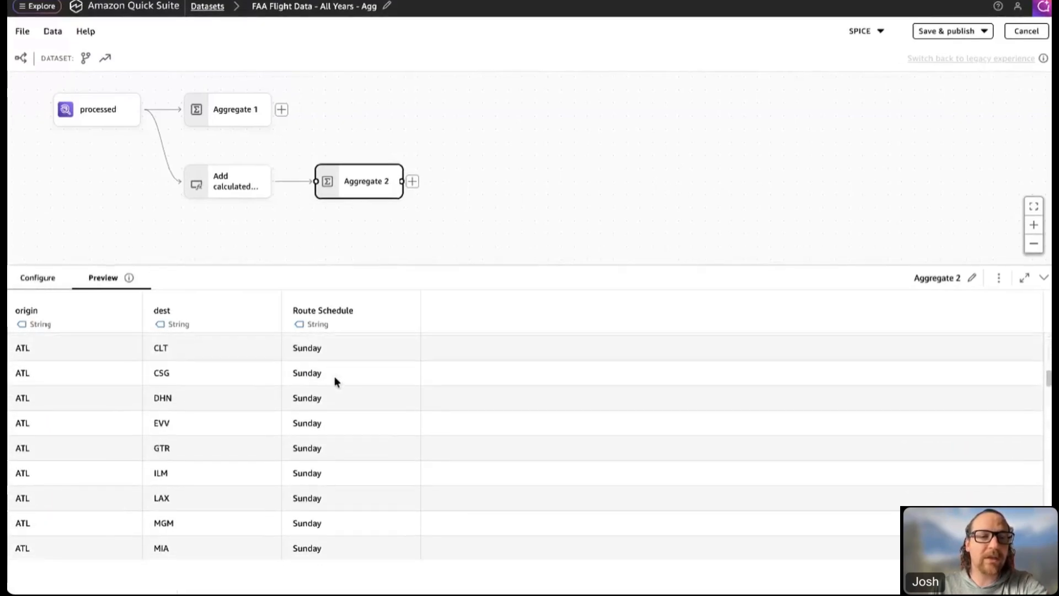
Look through the origin and destination rows and their Route Schedule values in the Aggregate 2 preview.
scroll(331, 383, "down", 6)
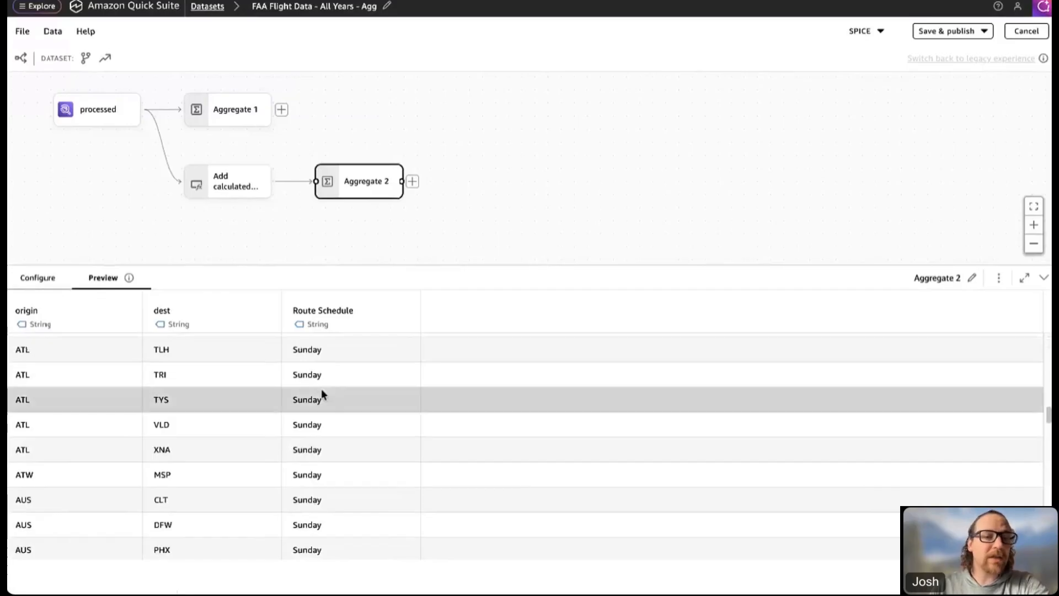
scroll(323, 391, "down", 10)
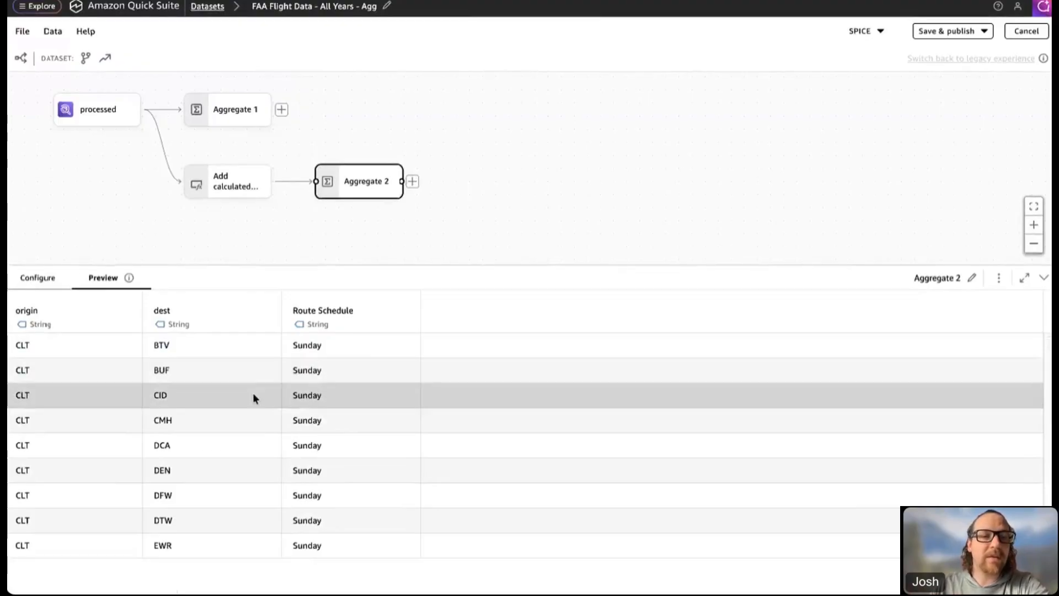
scroll(254, 438, "up", 5)
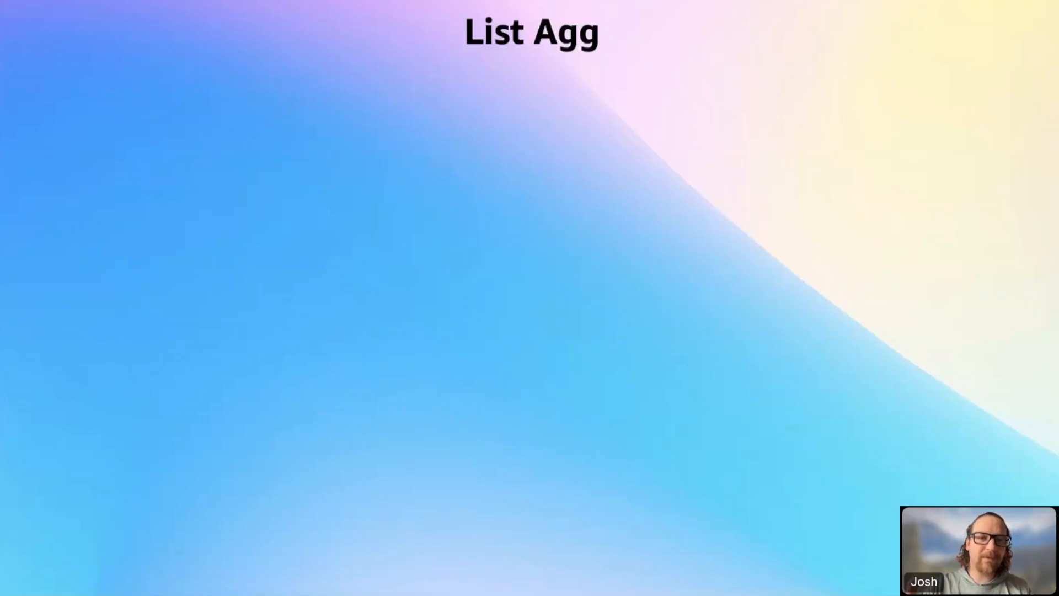
key("Right")
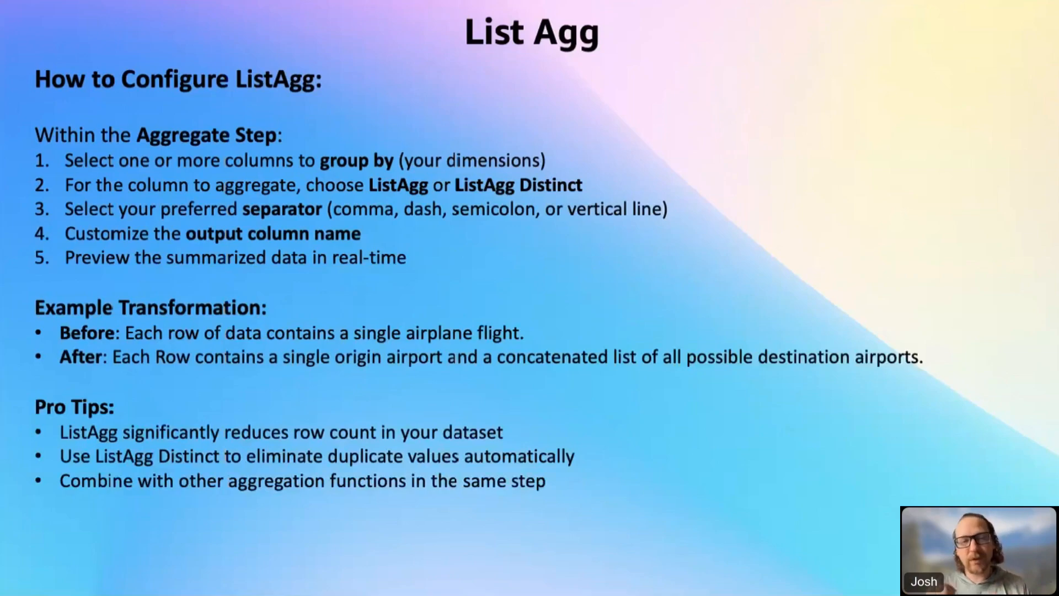
key("Right")
key("Right")
key("Right")
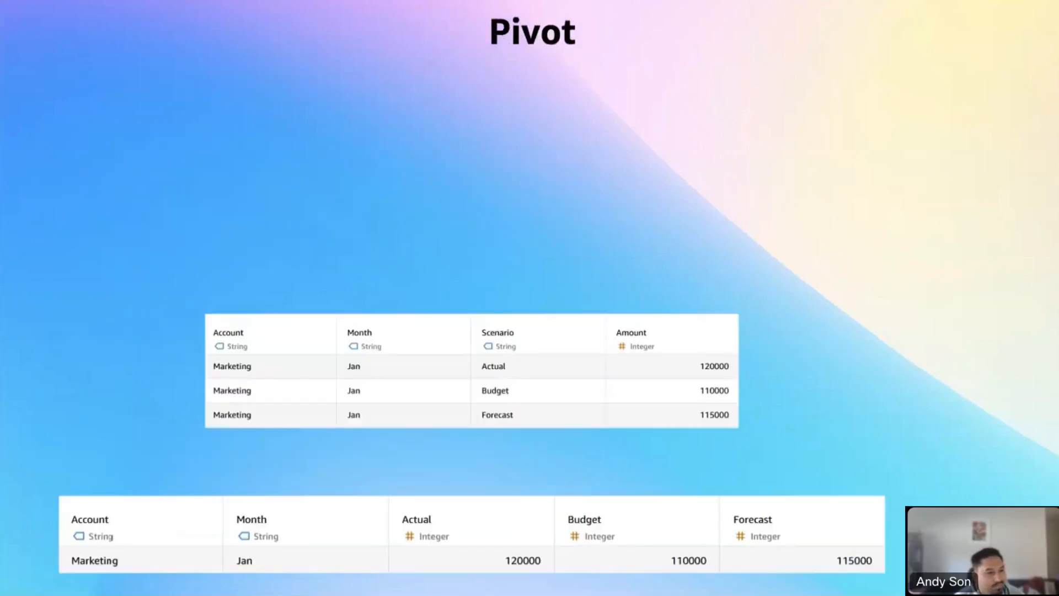
key("Right")
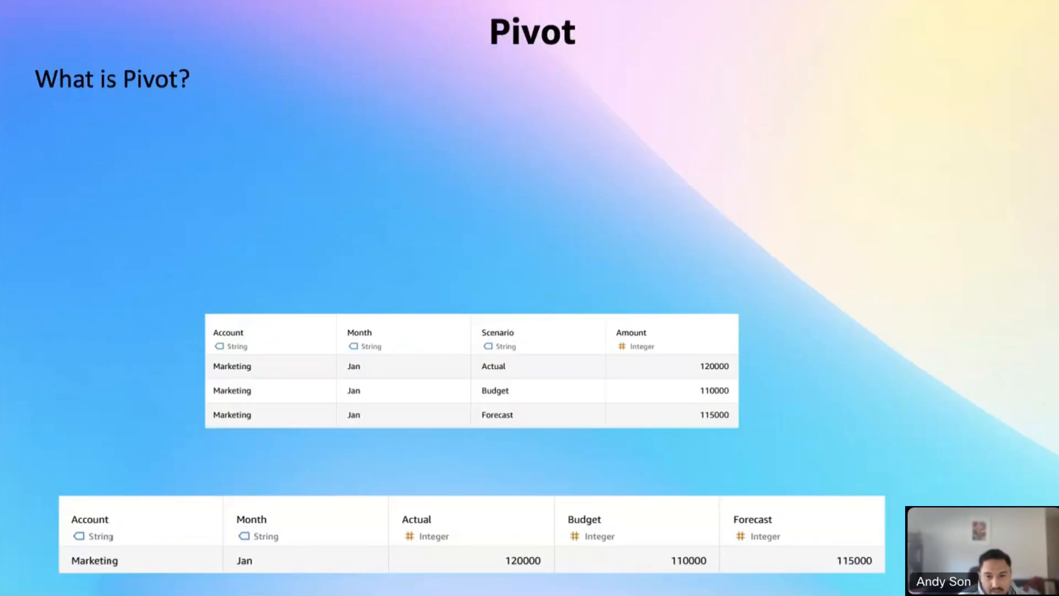
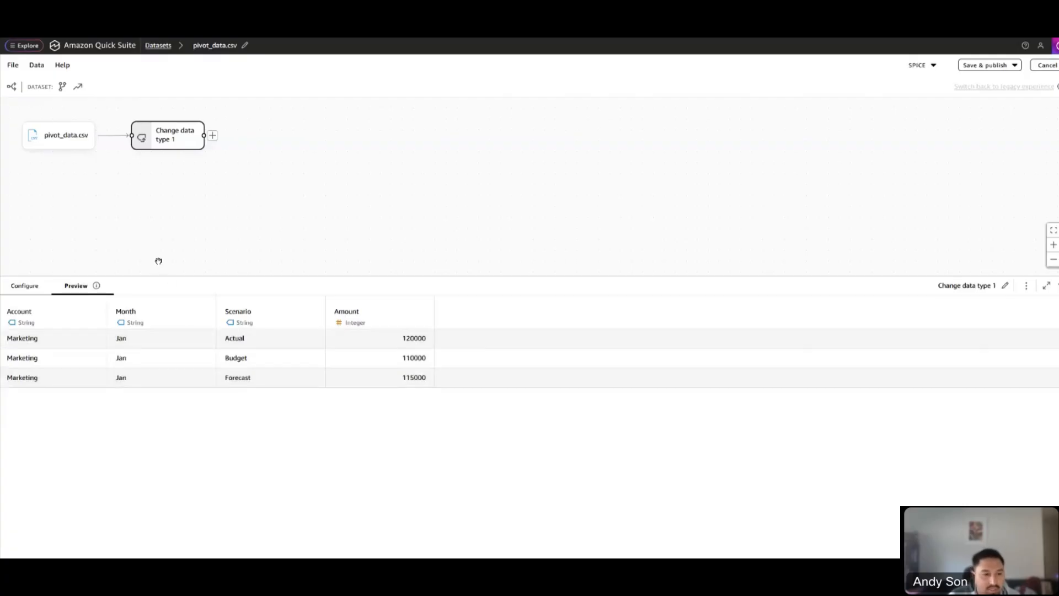
Add a Pivot step after Change data type 1 in the pivot_data.csv dataset, with Scenario as the pivot column.
left_click(214, 137)
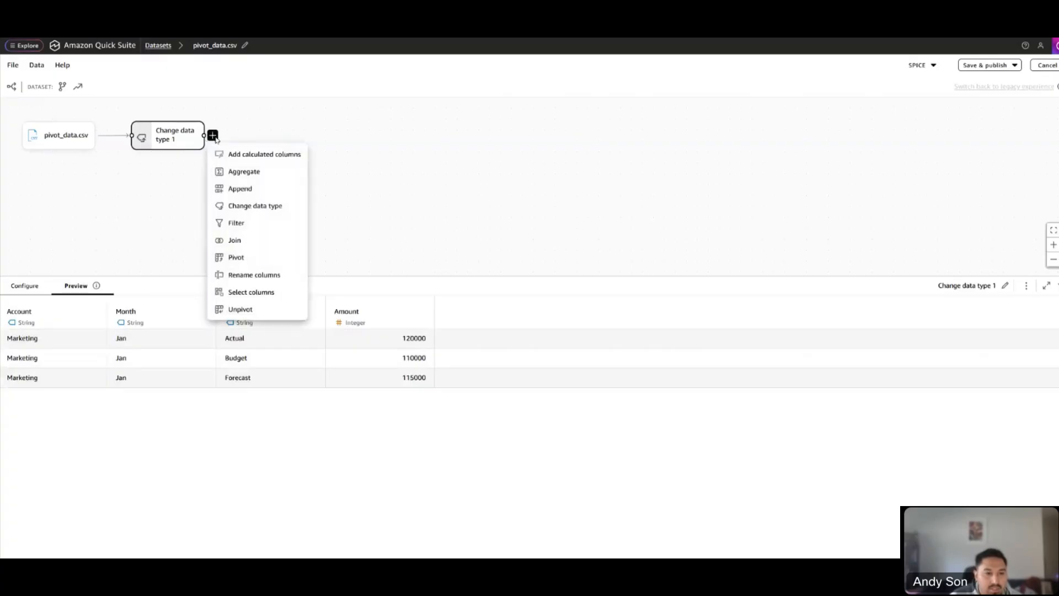
left_click(244, 256)
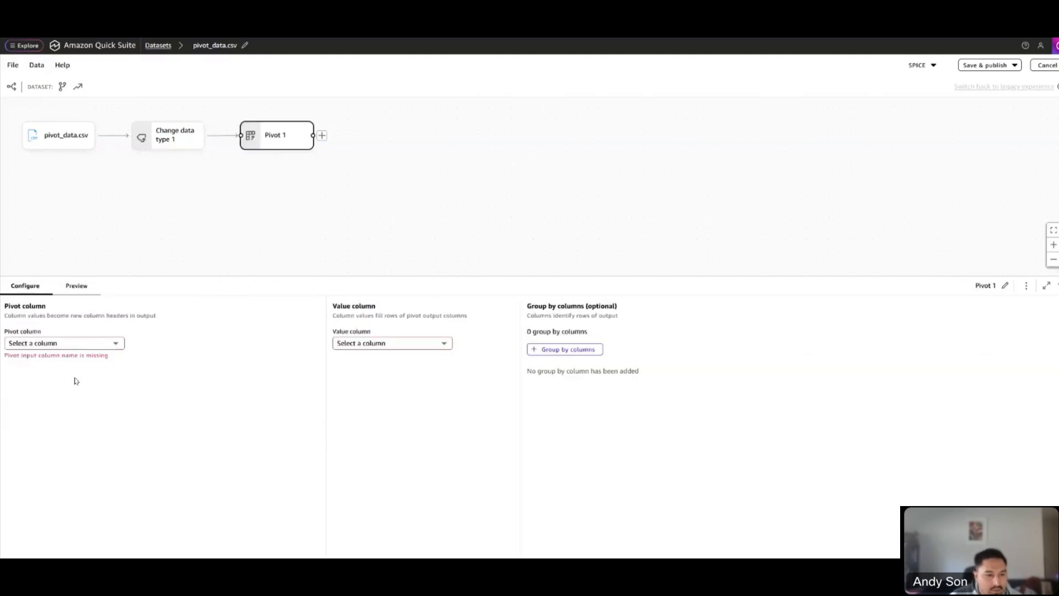
left_click(81, 345)
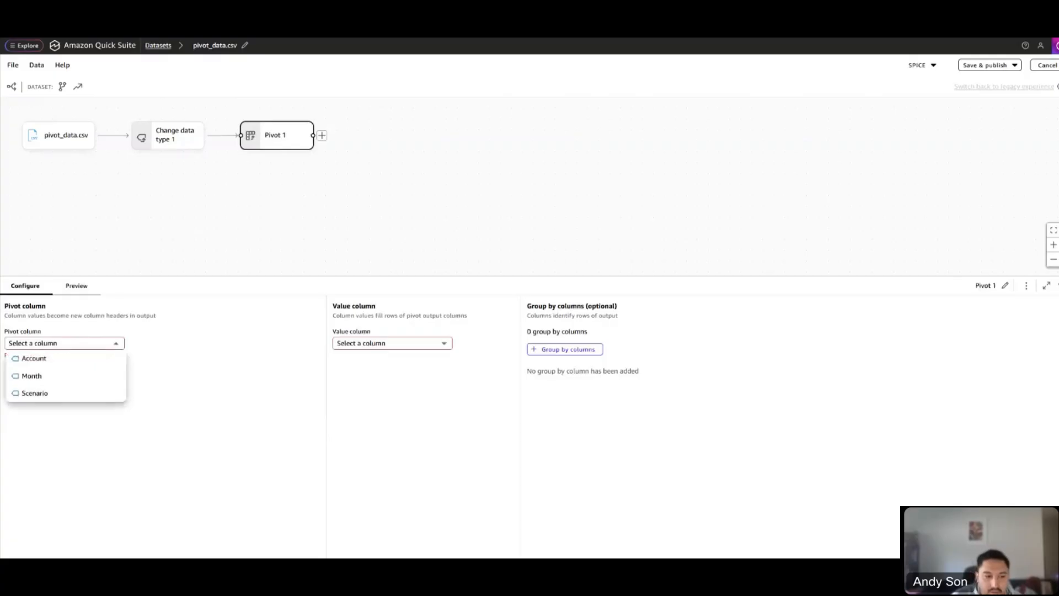
left_click(116, 395)
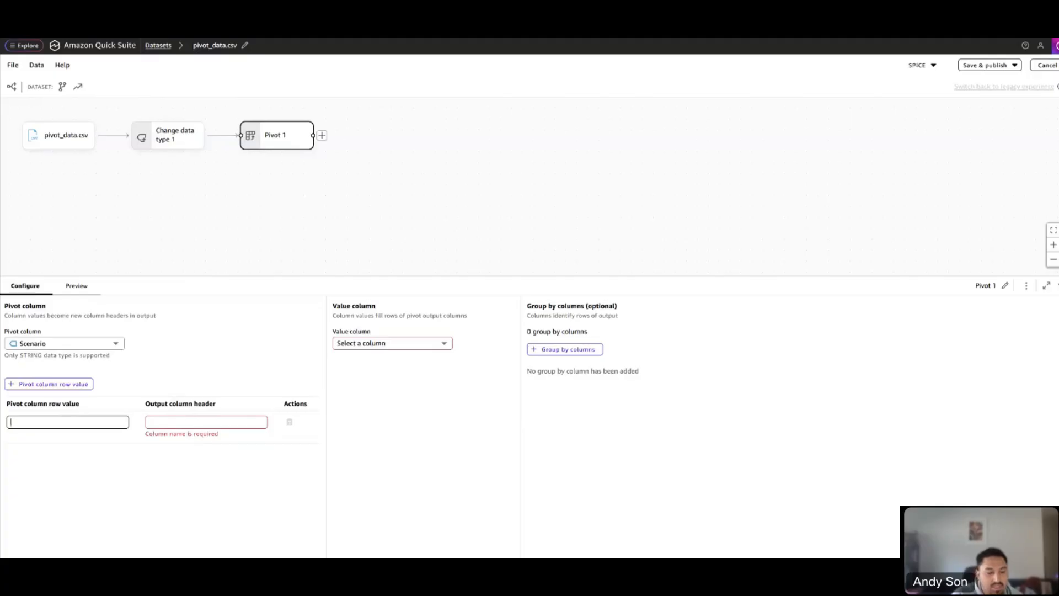
Define the pivot column row values Actual, Budget and Forecast, each with an output column header of the same name.
type("Actual")
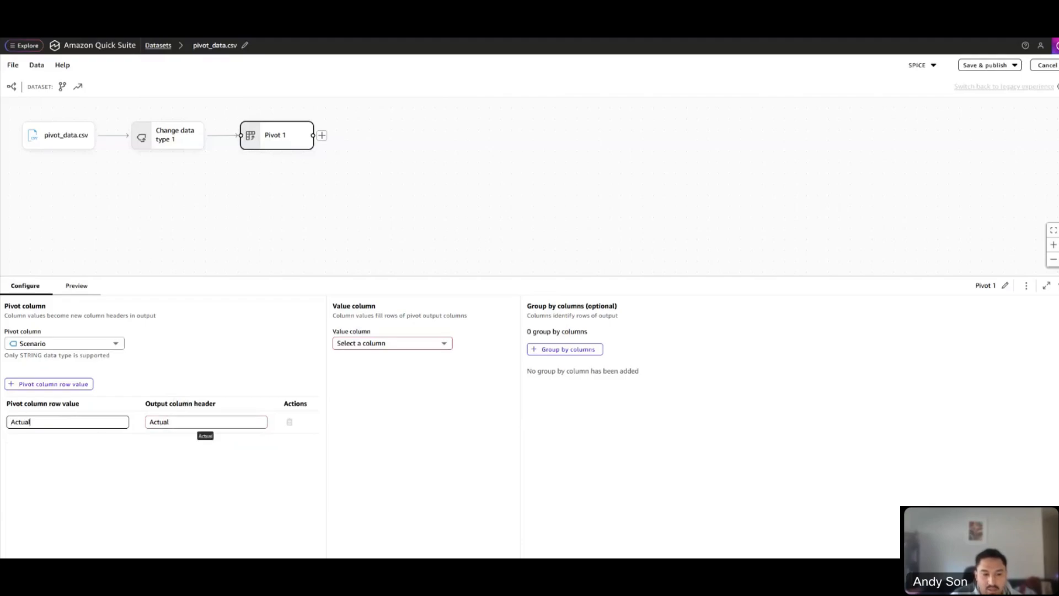
left_click_drag(173, 423, 147, 423)
left_click(214, 456)
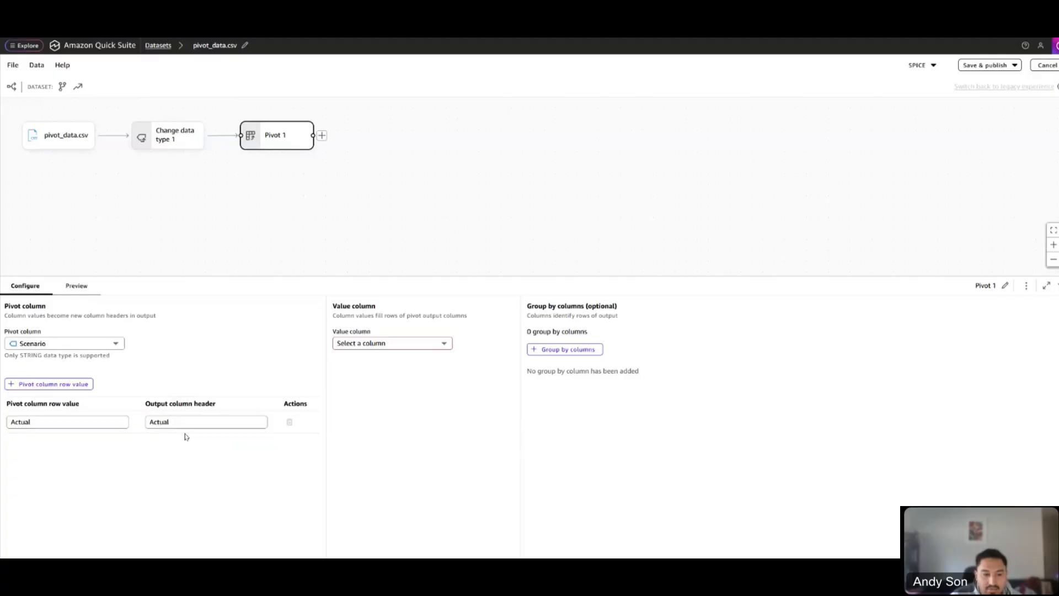
left_click(83, 386)
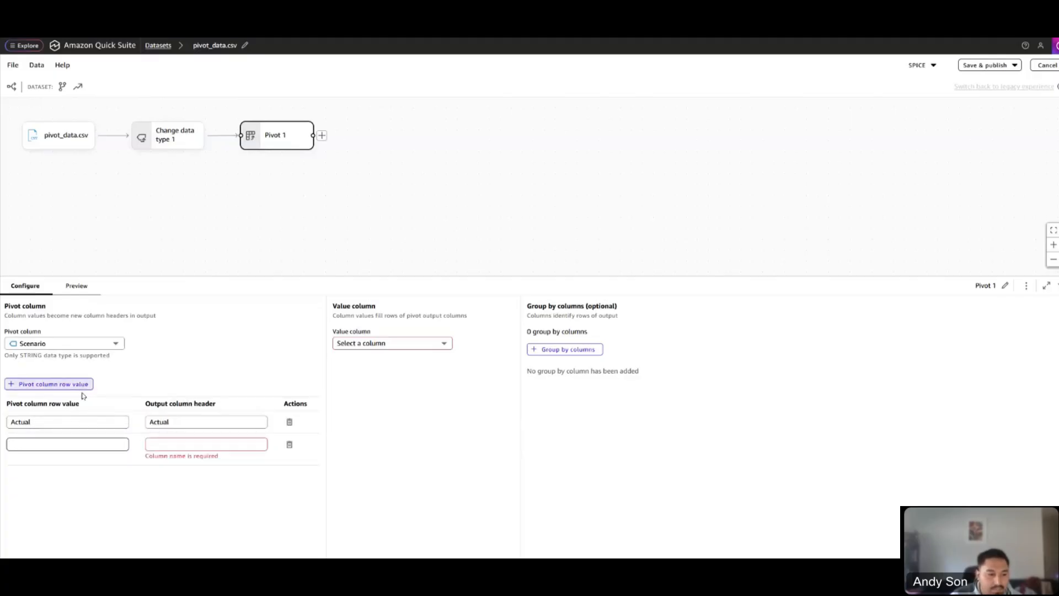
left_click(83, 386)
left_click(67, 444)
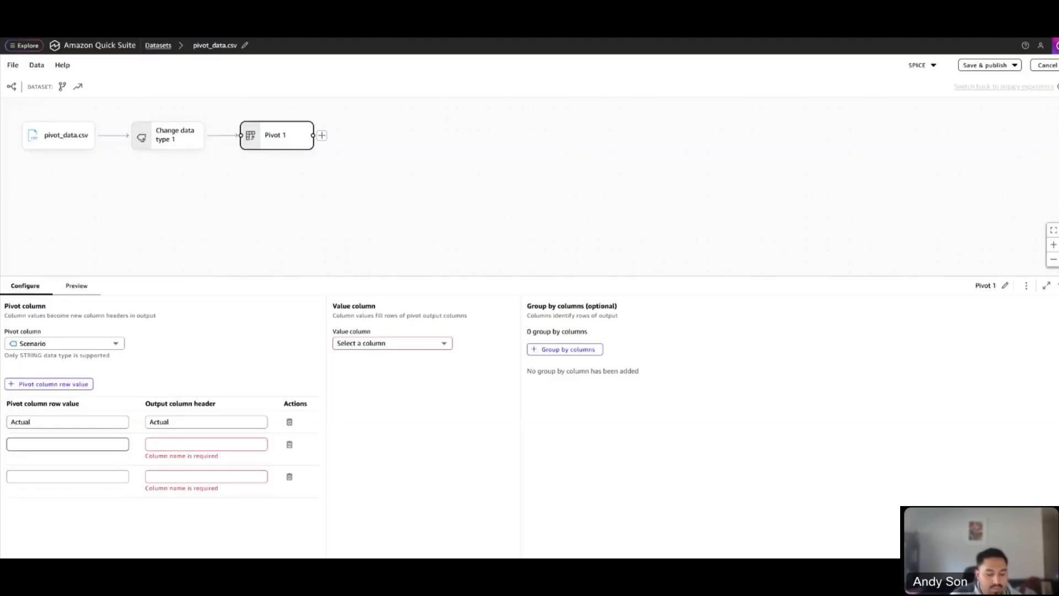
type("Budget")
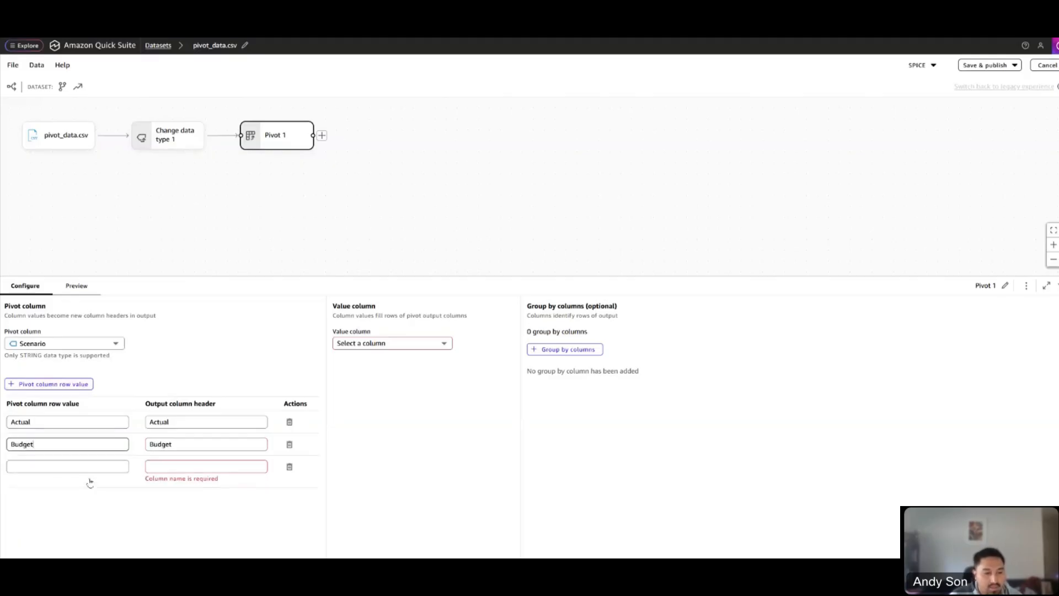
left_click(70, 472)
type("Fore")
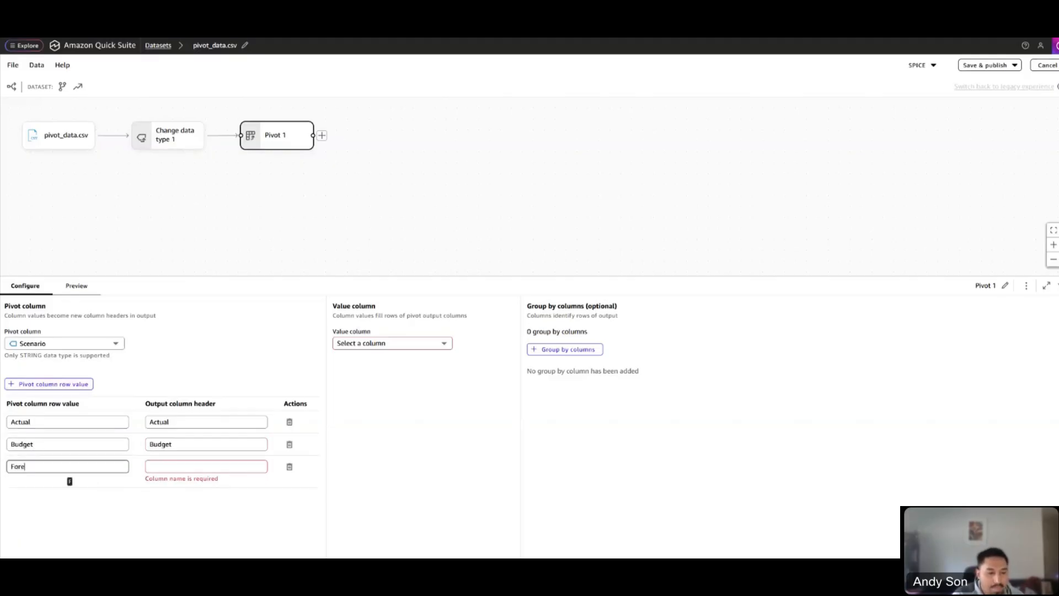
type("cast")
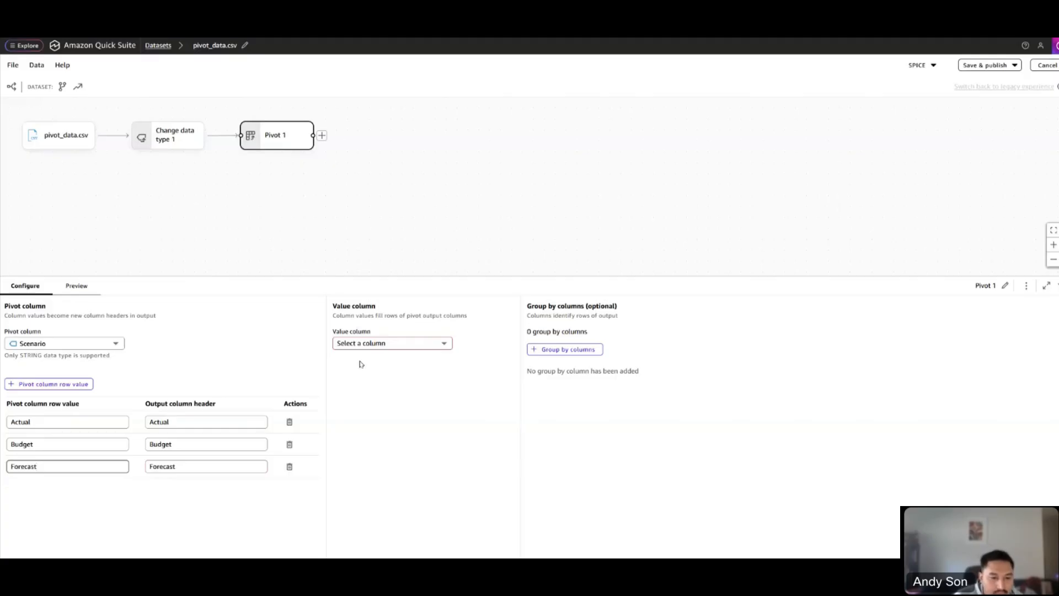
Use Amount as the pivot's value column with Sum as the aggregation function.
left_click(385, 343)
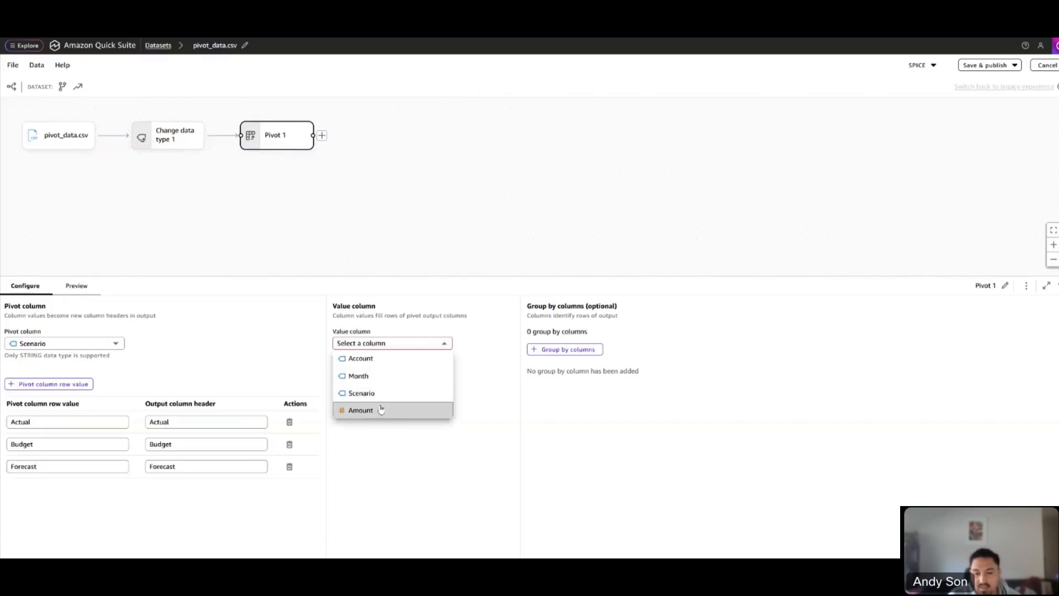
left_click(423, 412)
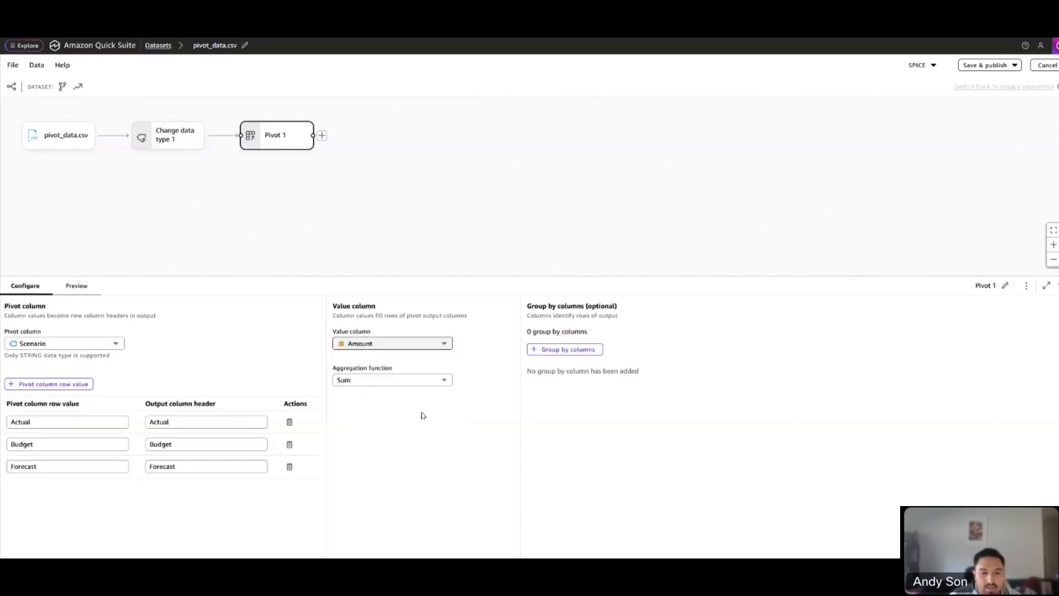
left_click(388, 381)
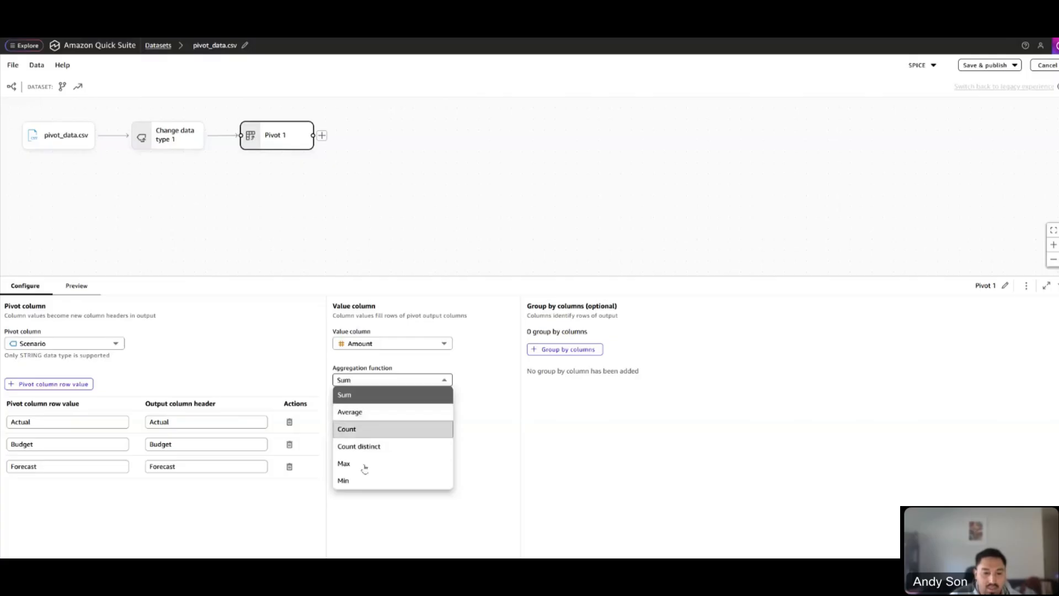
left_click(393, 394)
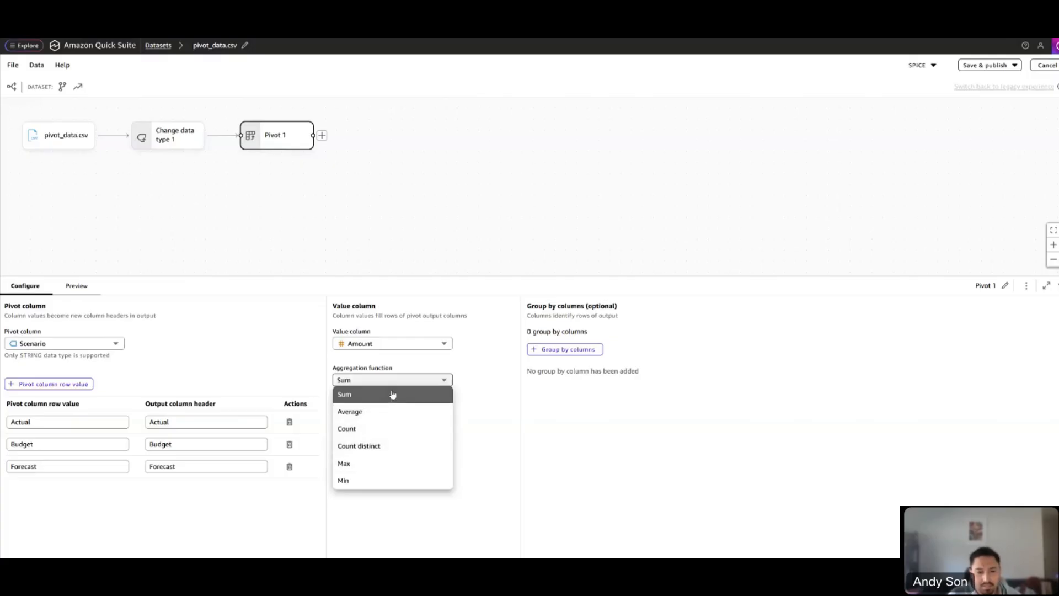
Group the pivot output by Account and Month, and preview the pivoted data.
left_click(562, 354)
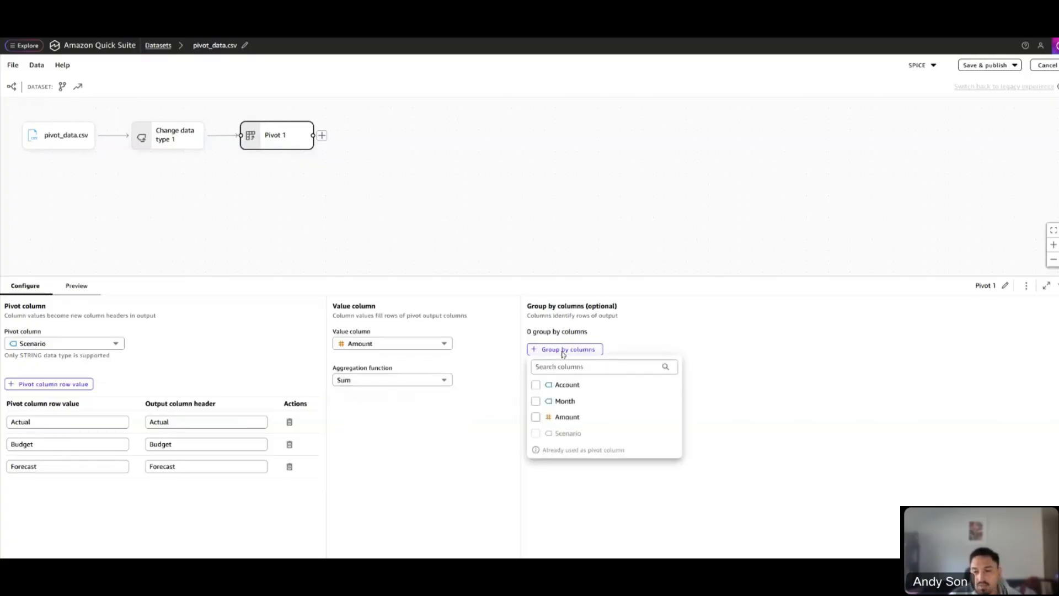
left_click(558, 387)
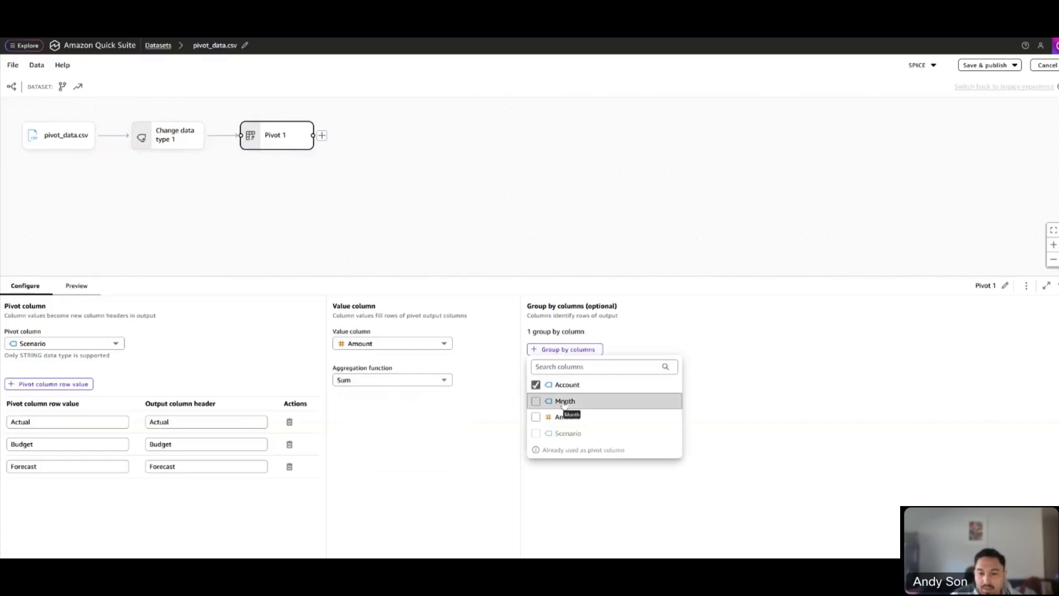
left_click(563, 403)
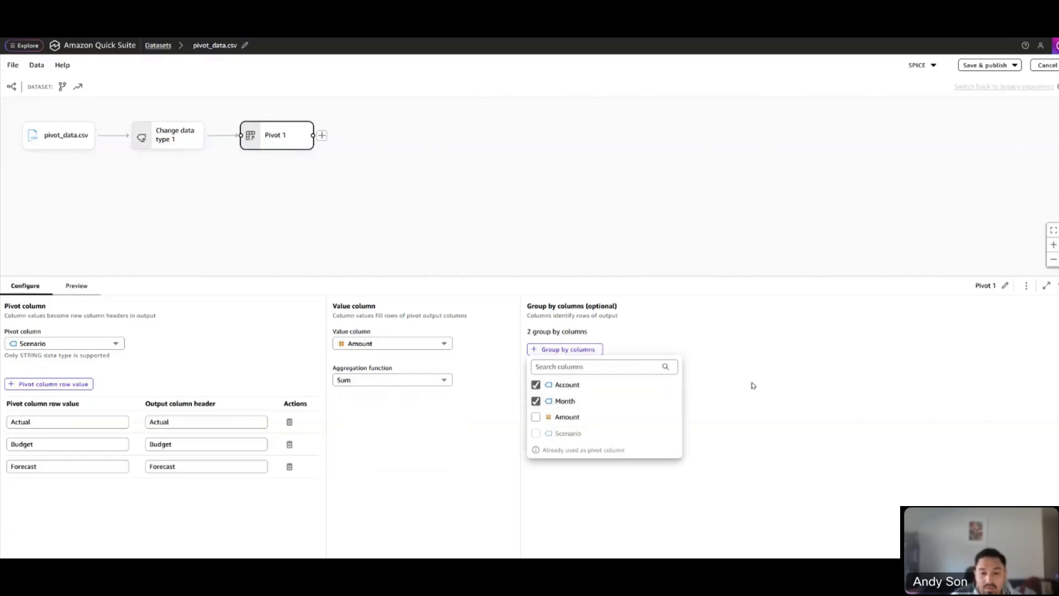
left_click(754, 385)
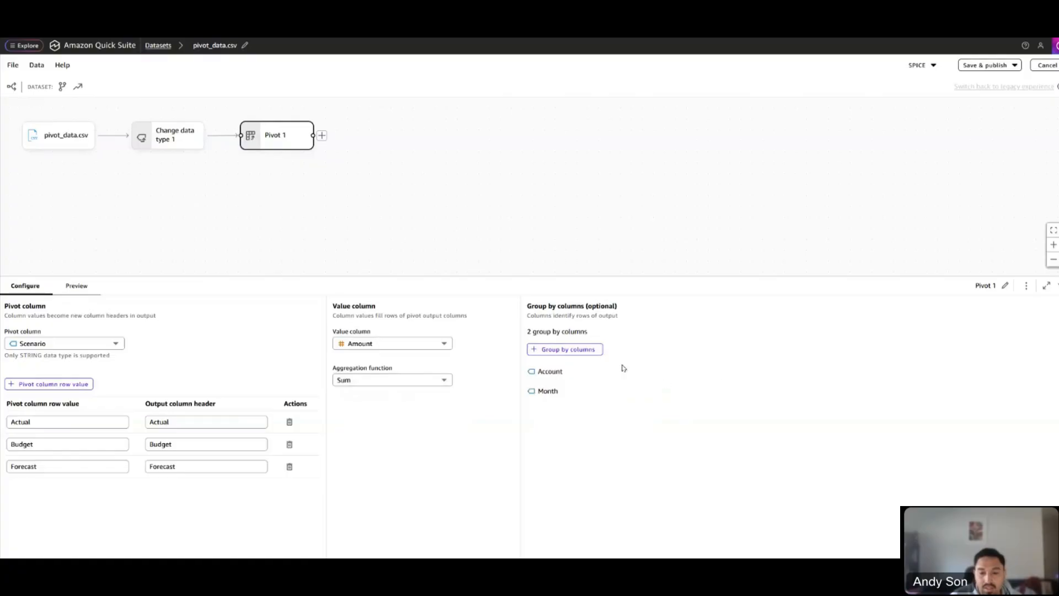
left_click(92, 289)
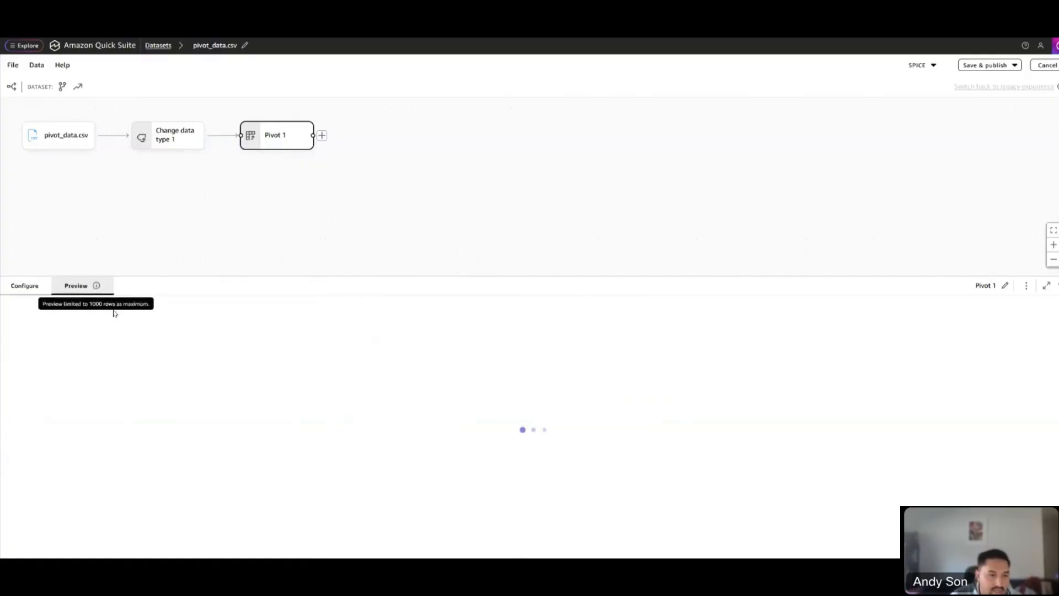
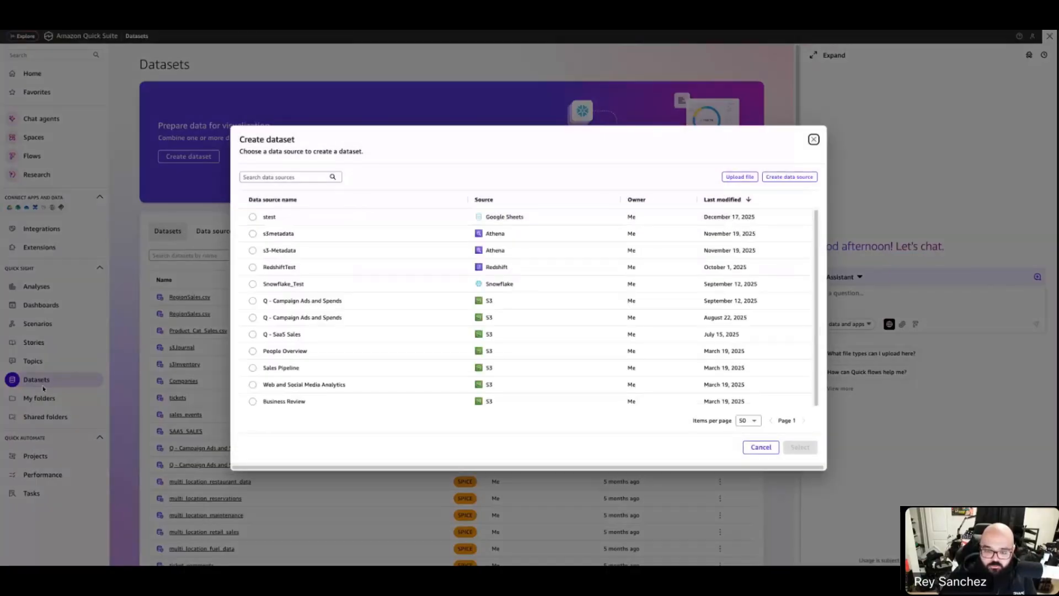
Create a dataset by uploading RegionSales.csv and open it for editing settings and preparing data.
left_click(814, 139)
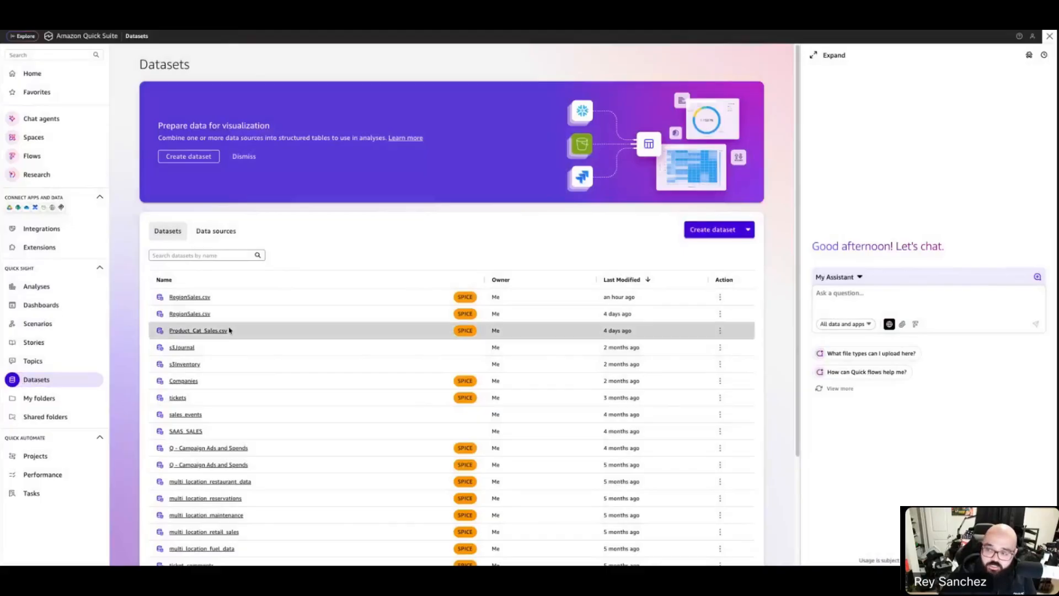
left_click(703, 235)
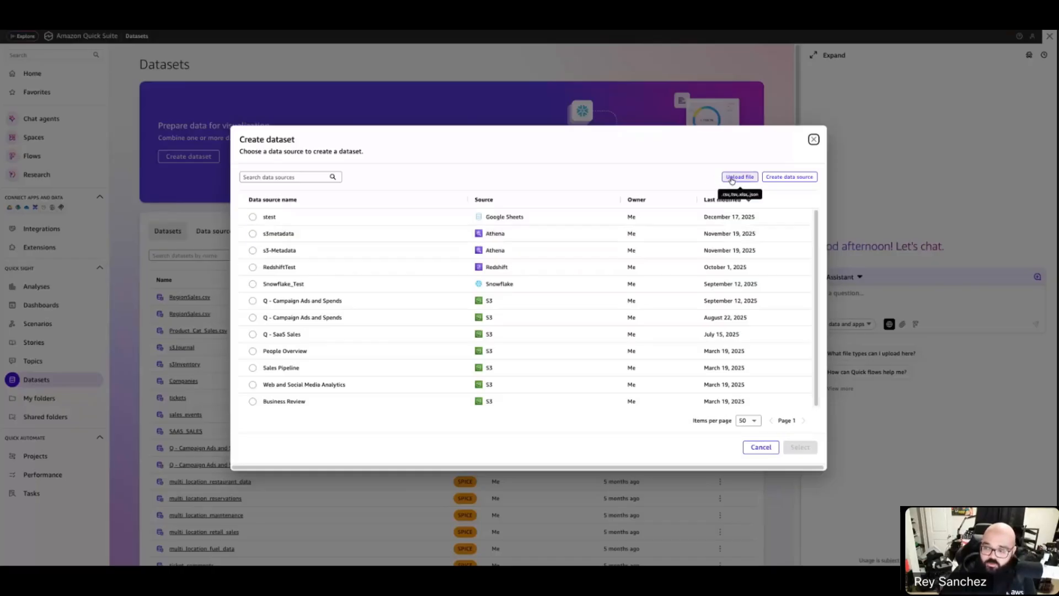
left_click(732, 181)
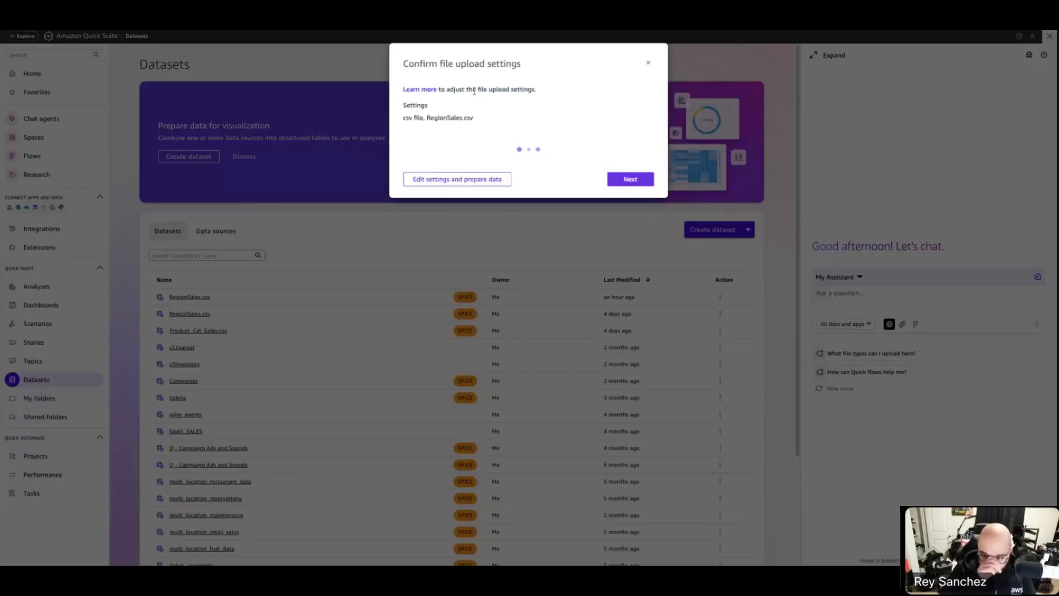
left_click(427, 186)
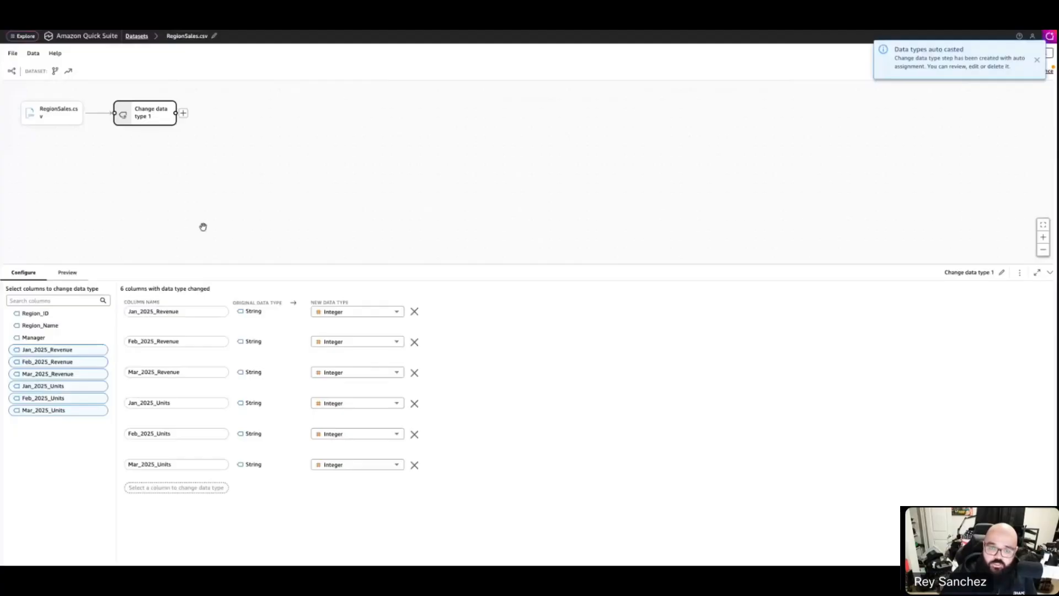
Add a Select columns step after the data type change, including Region_ID, Region_Name, Manager and the January to March 2025 revenue columns, and preview it.
left_click(11, 72)
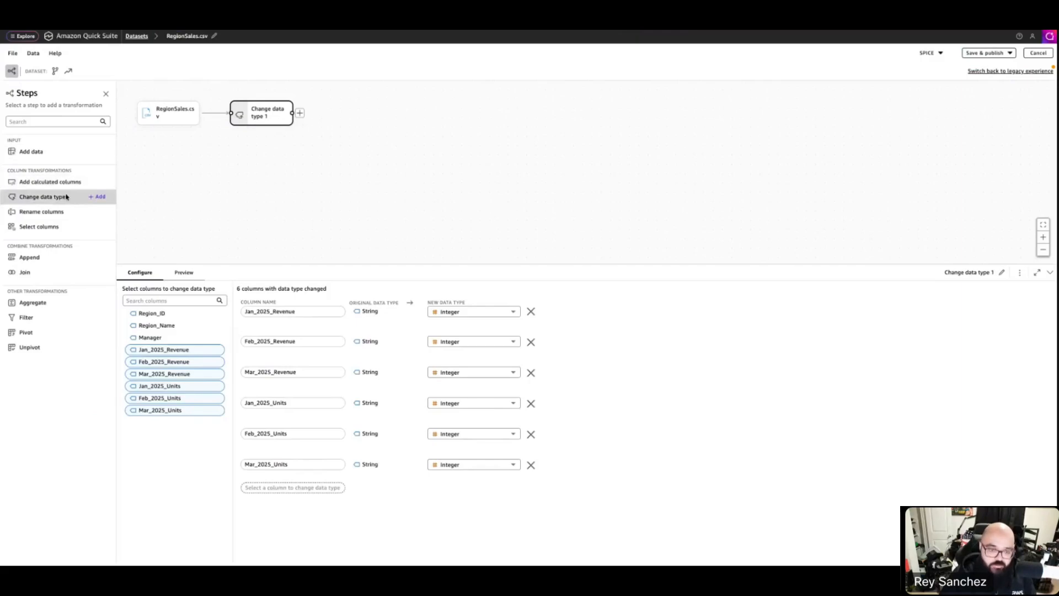
left_click(190, 277)
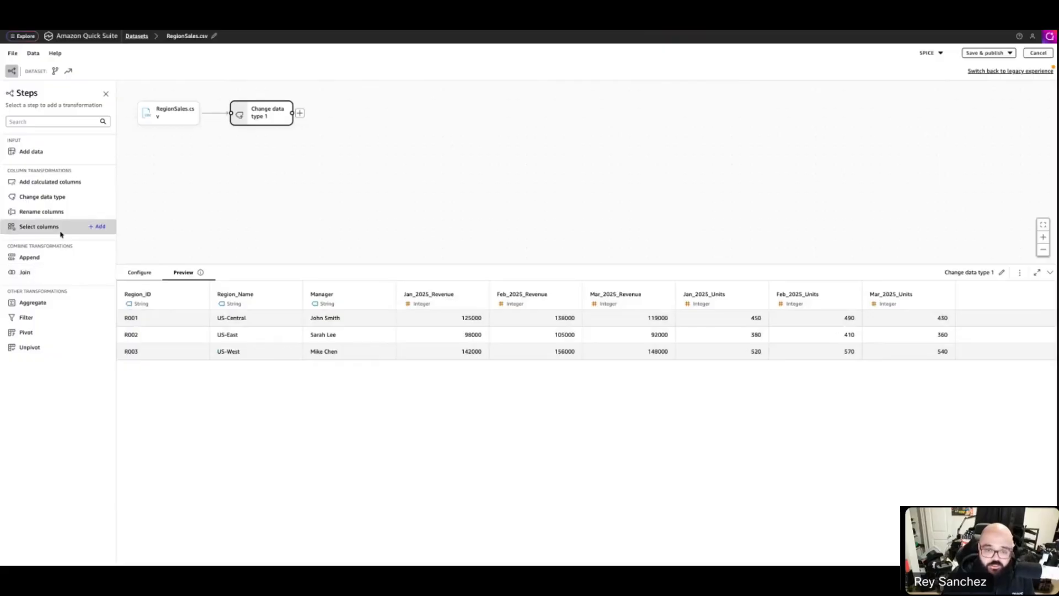
left_click(299, 113)
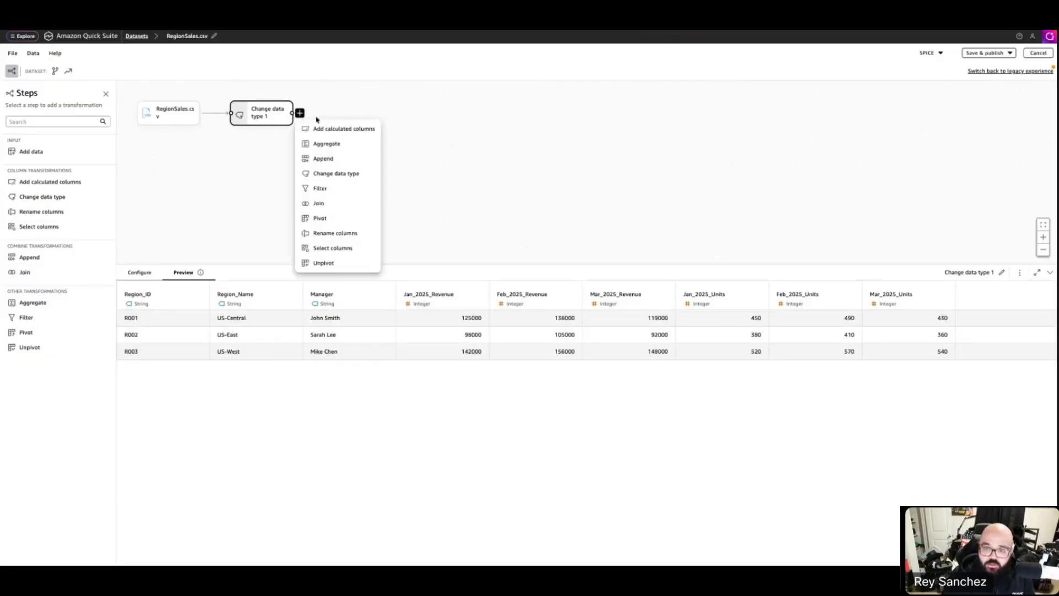
left_click(352, 251)
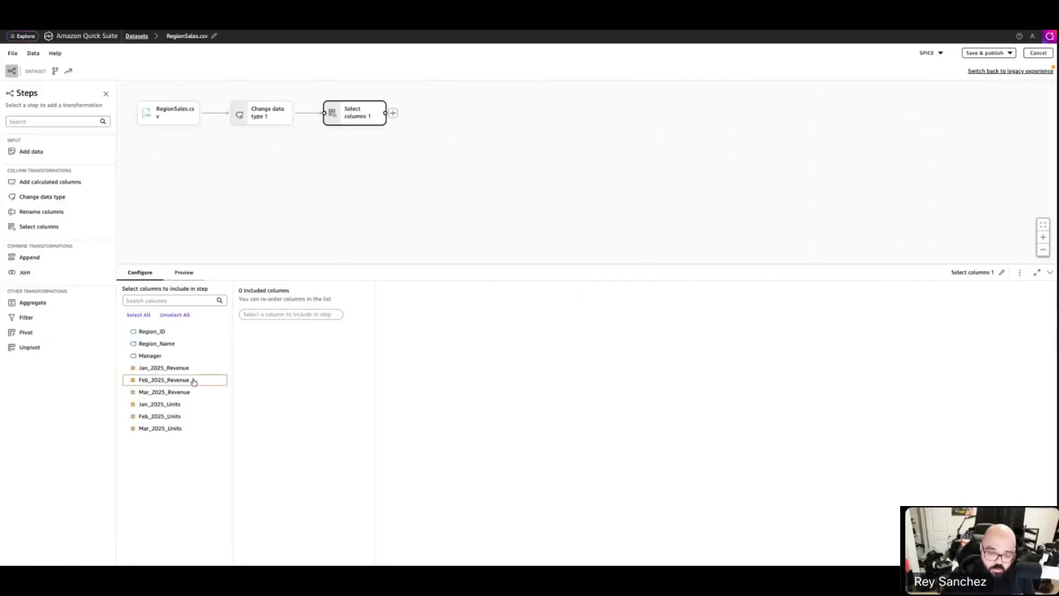
left_click(161, 332)
left_click(165, 344)
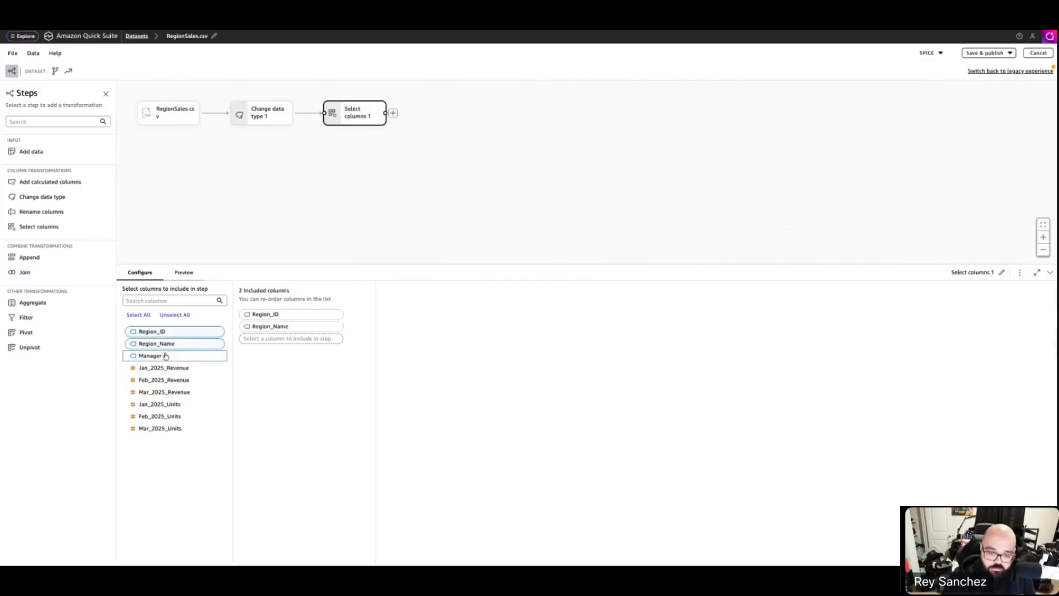
left_click(164, 355)
left_click(177, 368)
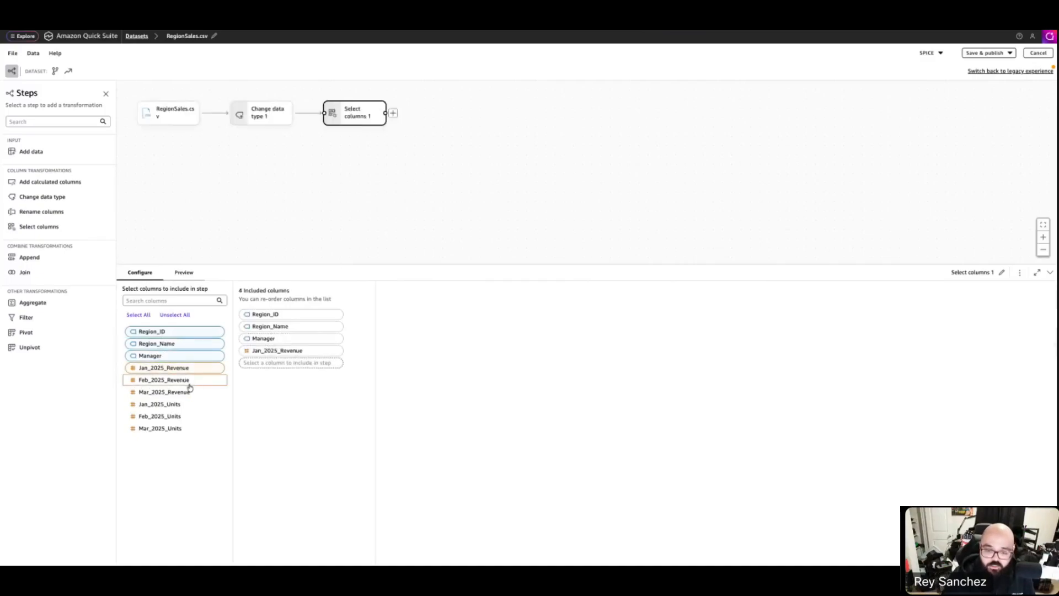
left_click(187, 380)
left_click(194, 392)
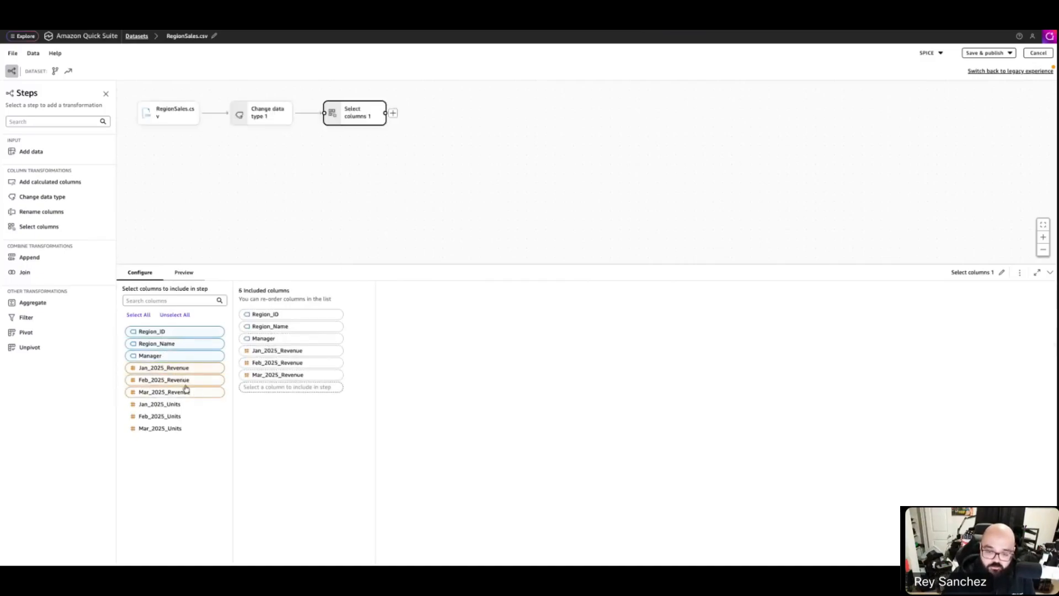
left_click(184, 272)
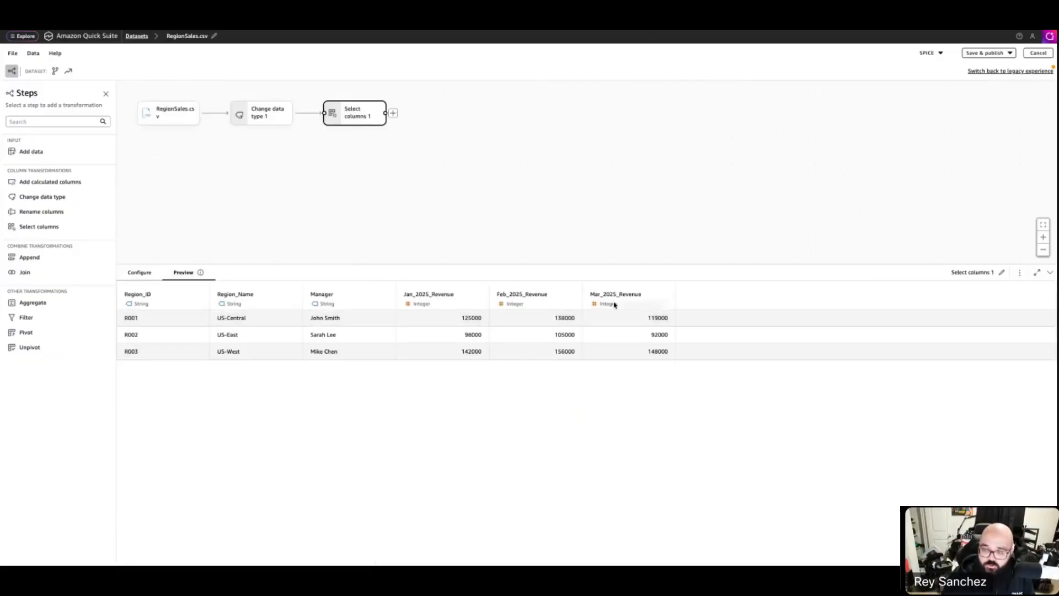
Add an Unpivot step after the revenue column selection and unpivot Jan_2025_Revenue, Feb_2025_Revenue and Mar_2025_Revenue.
left_click(393, 113)
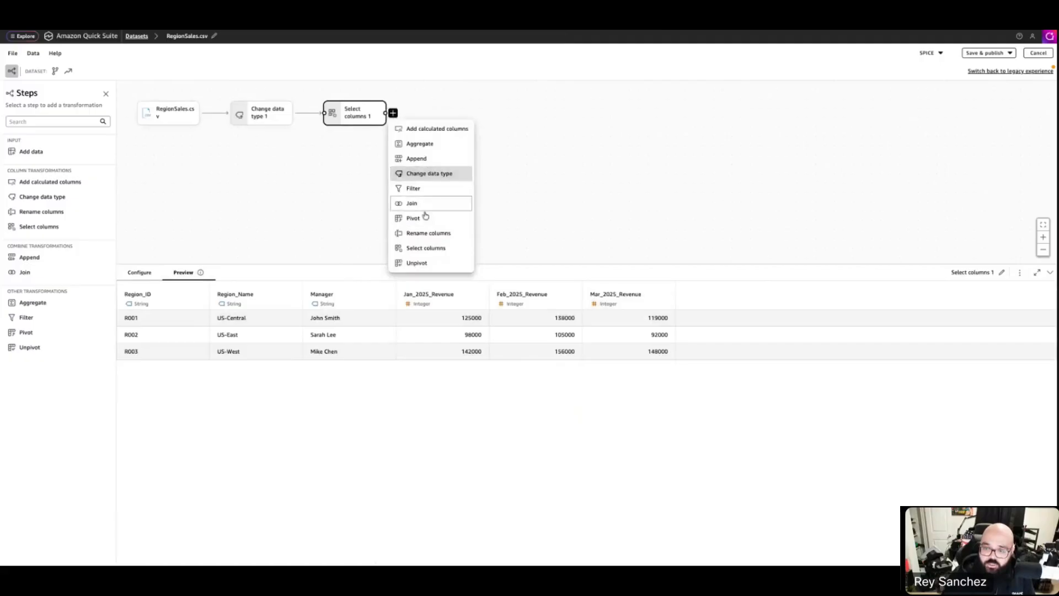
left_click(413, 262)
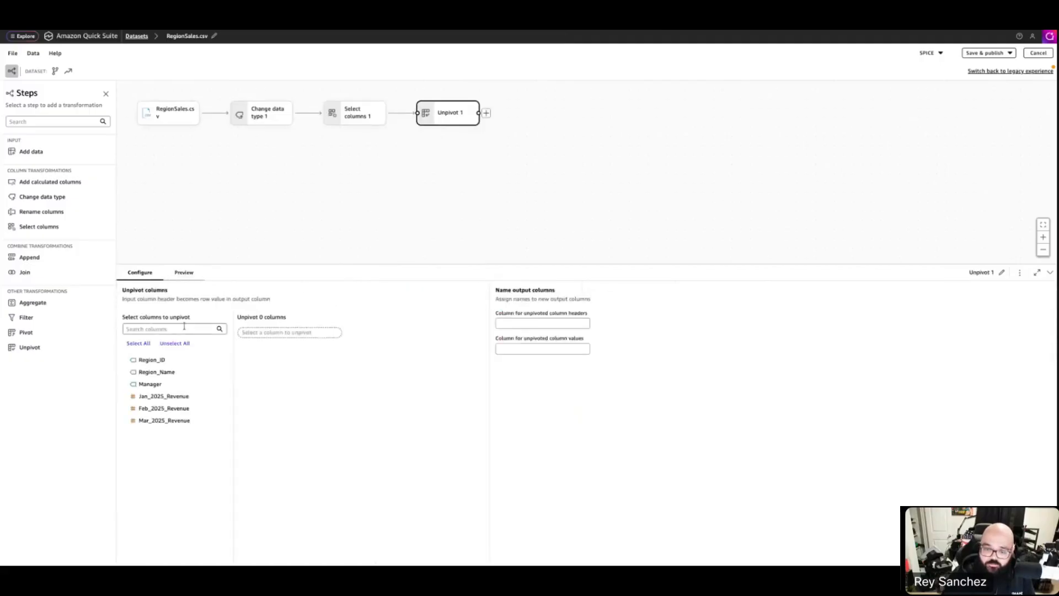
left_click(173, 397)
left_click(171, 409)
left_click(170, 421)
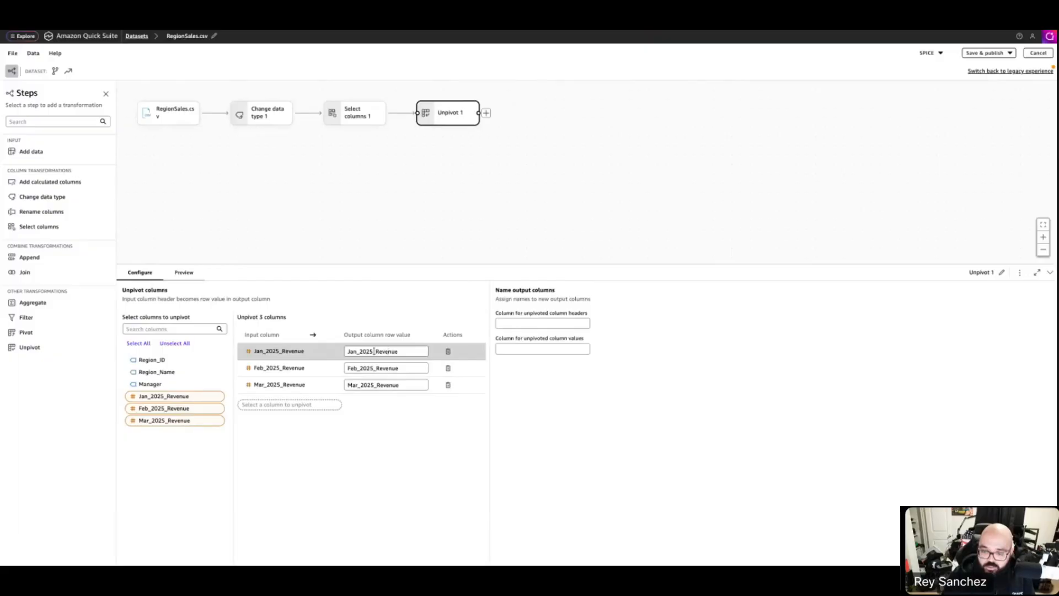
Shorten the output row values of the unpivoted revenue columns to Jan_2025, Feb_2025 and Mar_2025.
left_click_drag(375, 351, 407, 350)
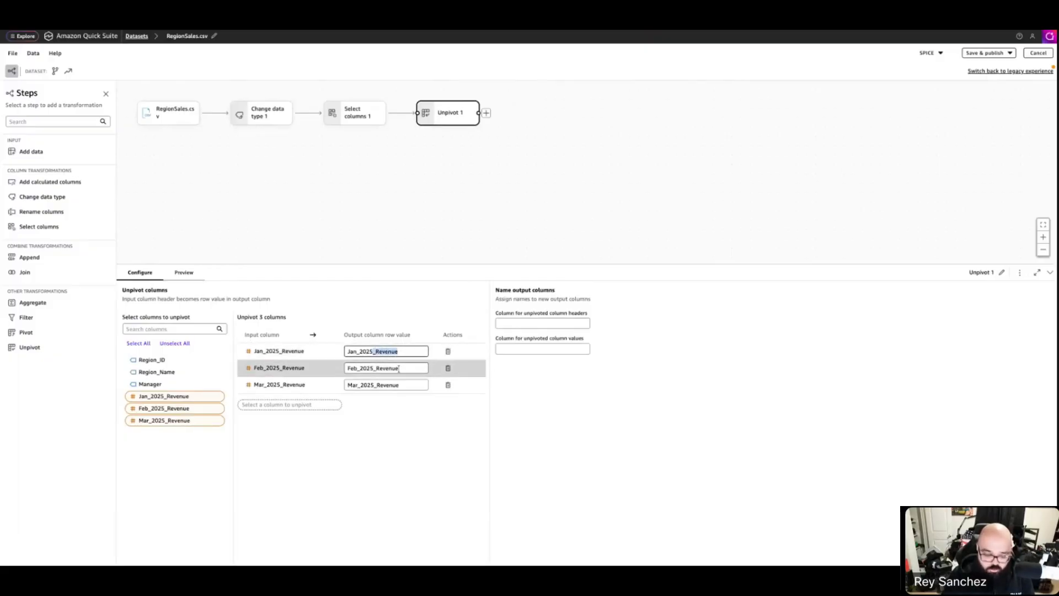
key("BackSpace")
left_click_drag(373, 367, 399, 385)
key("BackSpace")
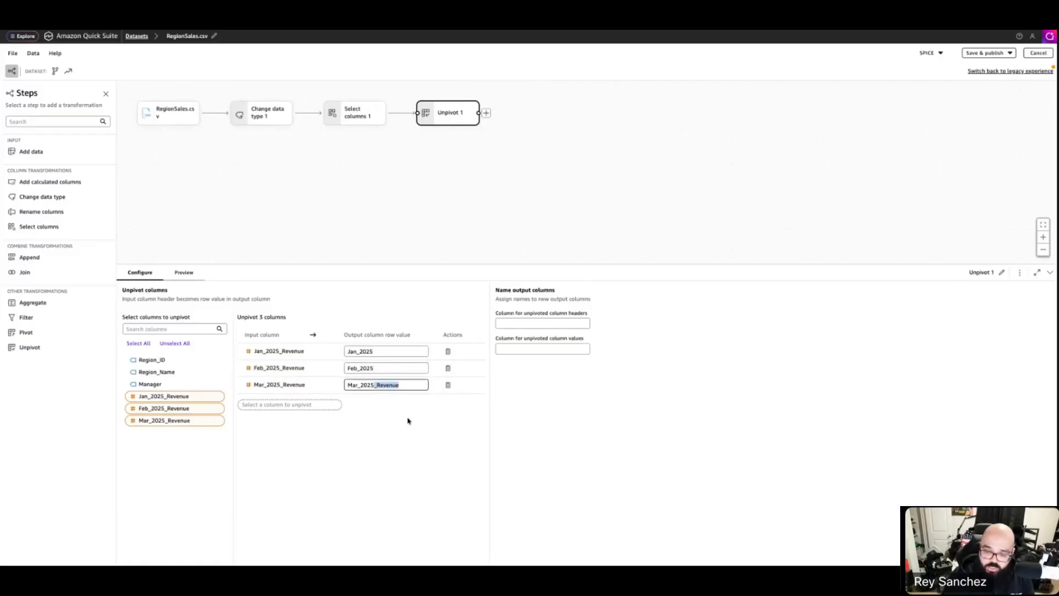
key("BackSpace")
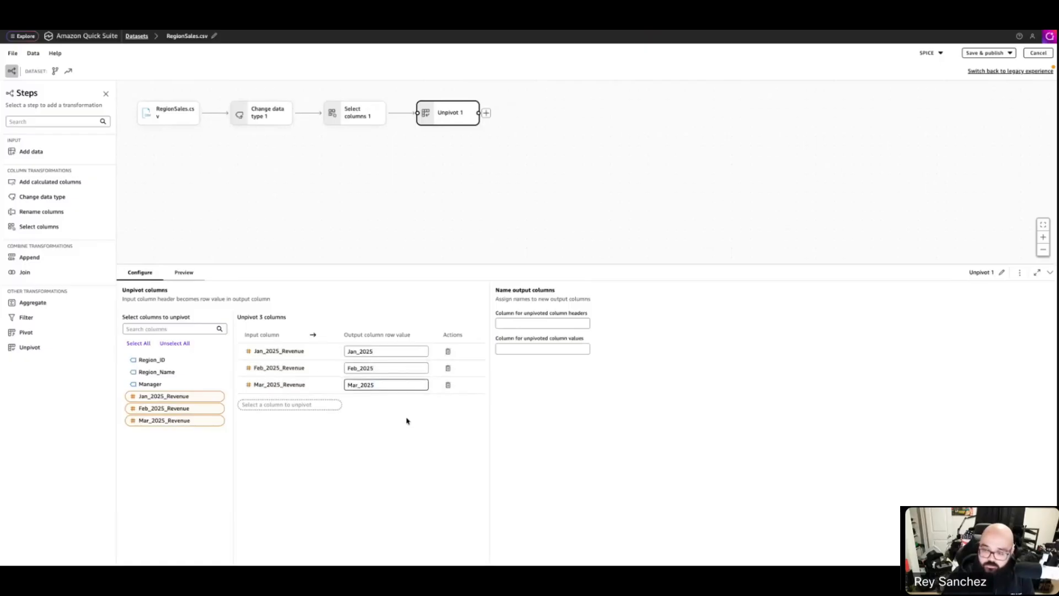
Name the revenue unpivot's header column Month and its values column Revenue, and preview the result.
left_click(528, 325)
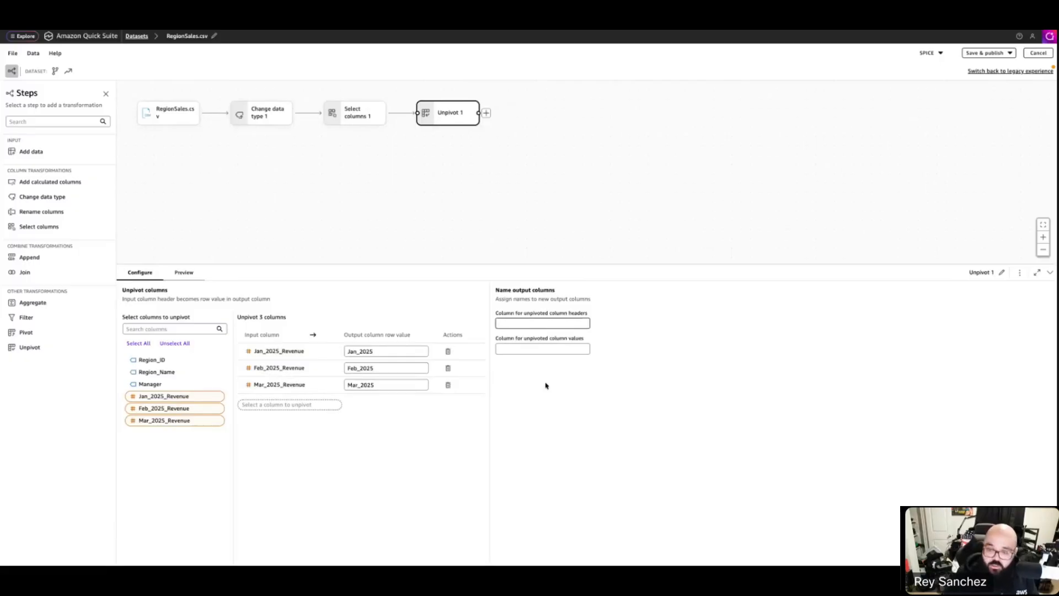
type("Month")
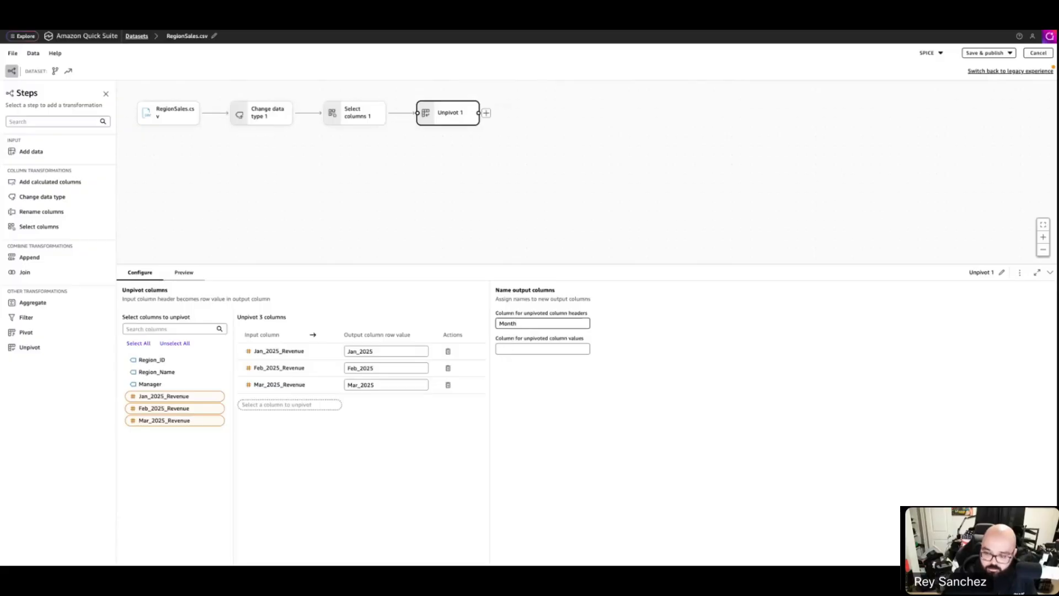
left_click(529, 349)
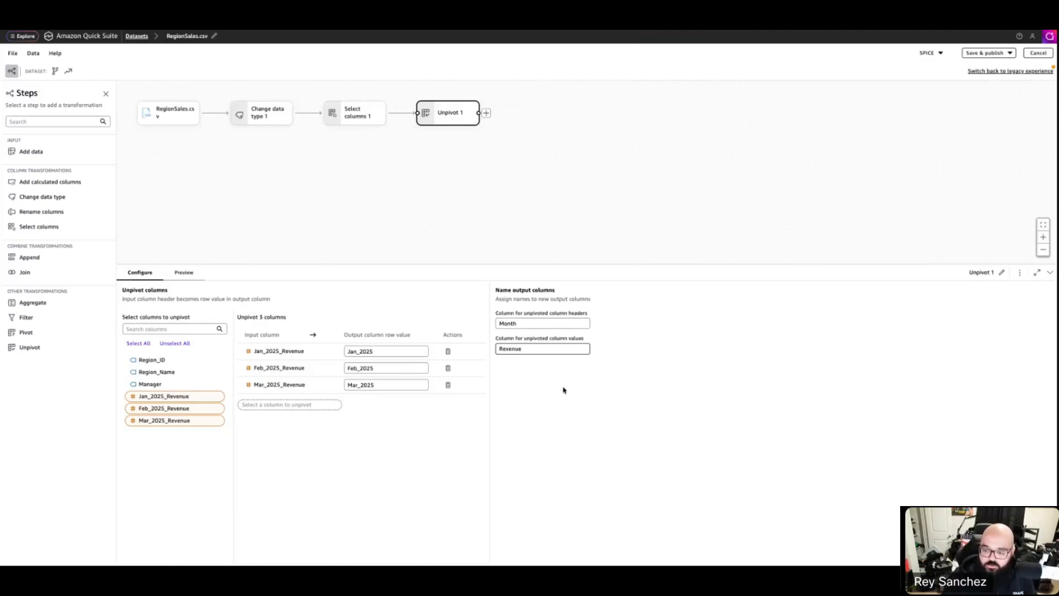
left_click(184, 273)
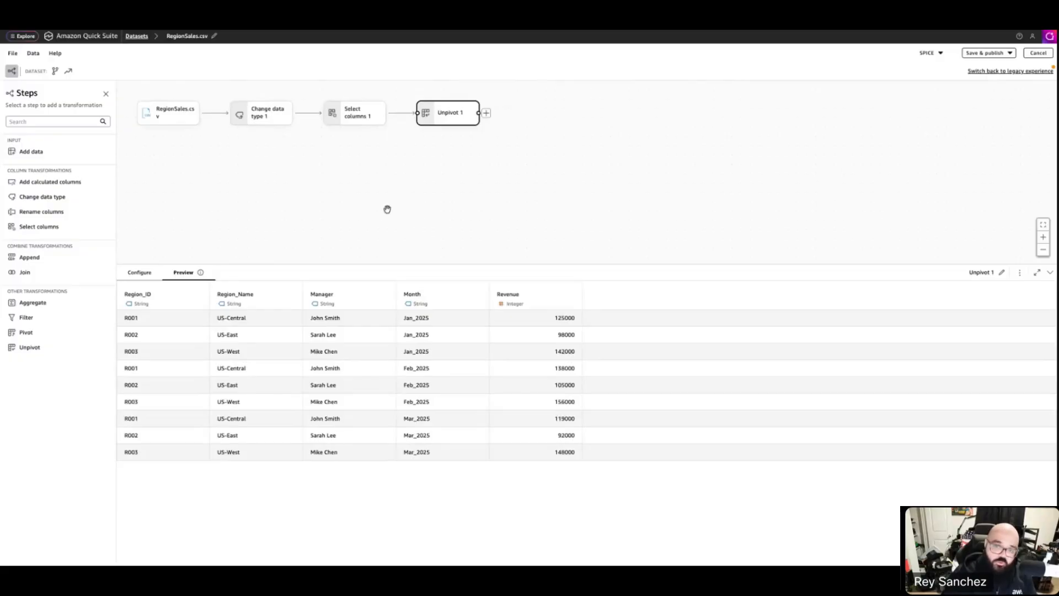
Branch a second Select columns step from Change data type 1, including Region_ID, Region_Name, Manager, Jan_2025_Units, Feb_2025_Units and Mar_2025_Units.
left_click(263, 119)
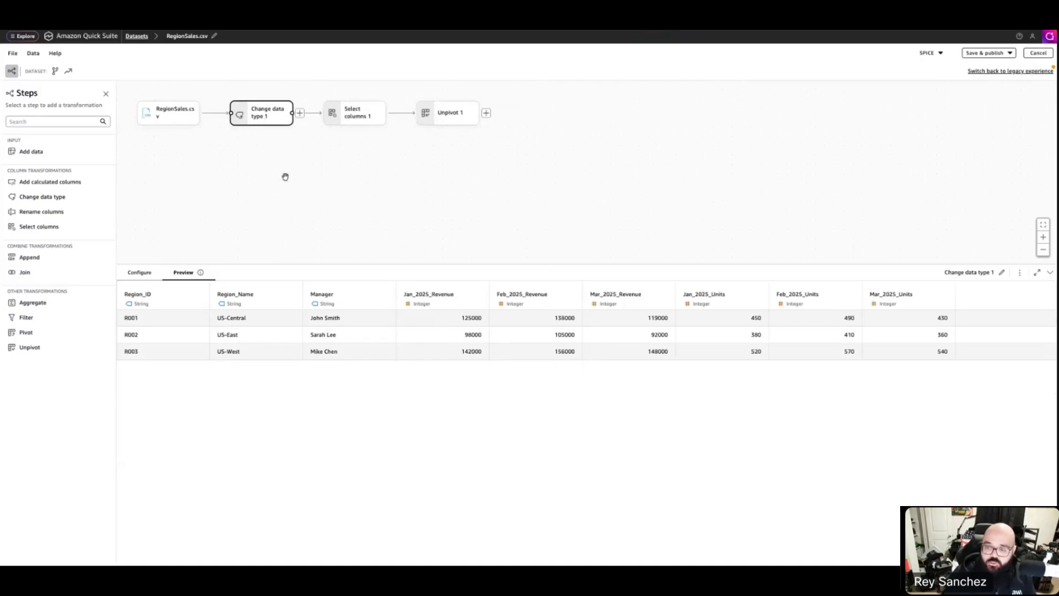
left_click(300, 113)
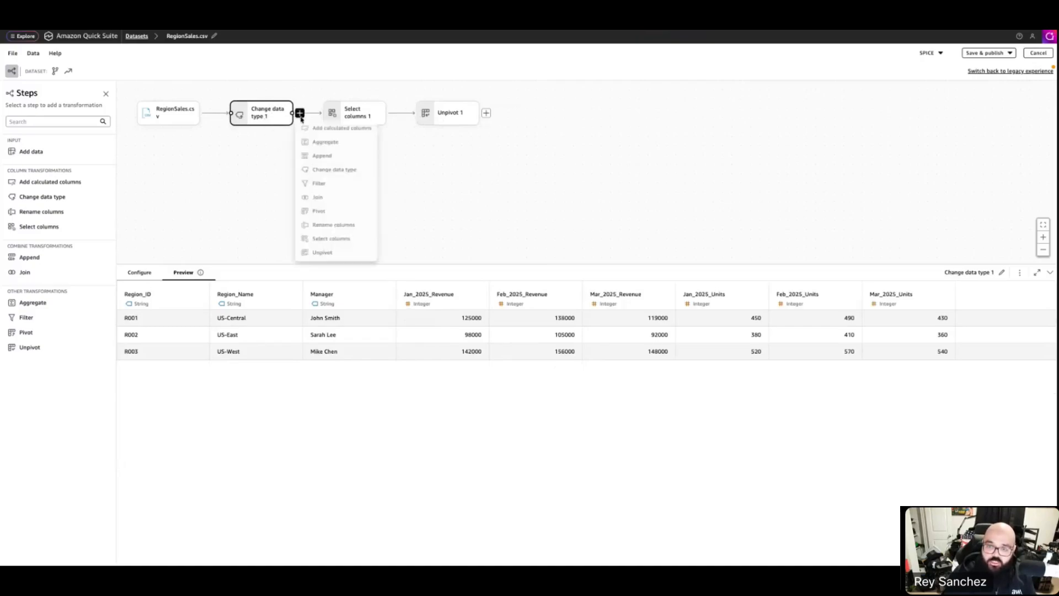
left_click(326, 249)
mouse_move(283, 107)
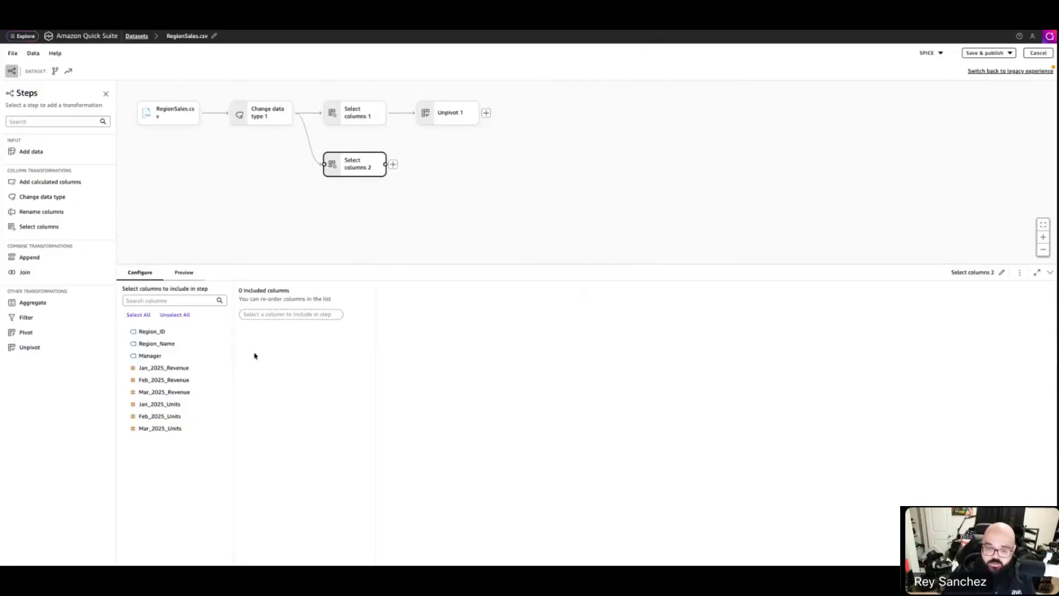
left_click(176, 332)
left_click(170, 343)
left_click(161, 356)
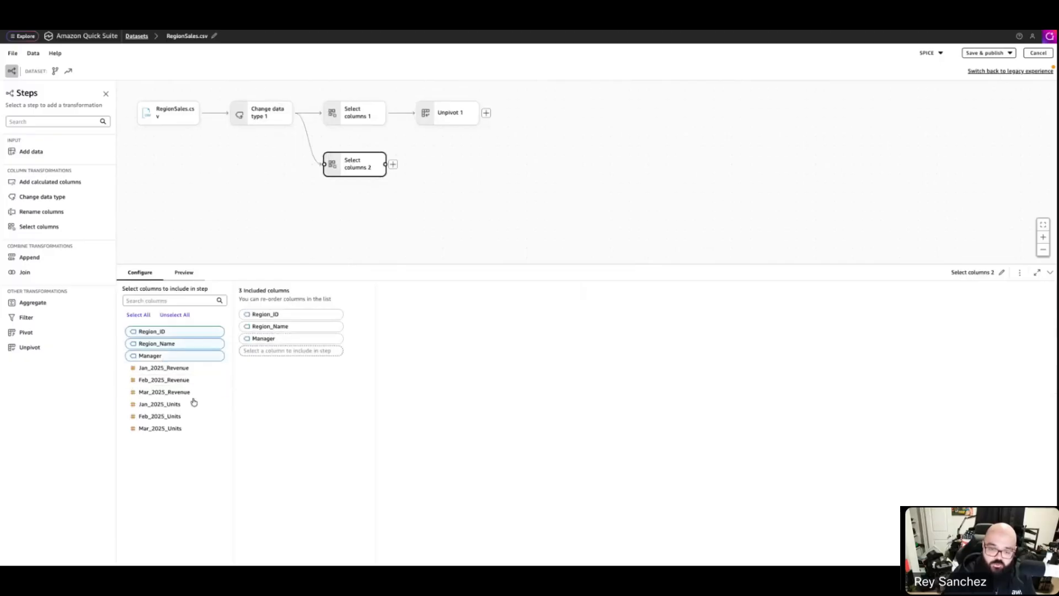
left_click(191, 405)
left_click(186, 417)
left_click(184, 430)
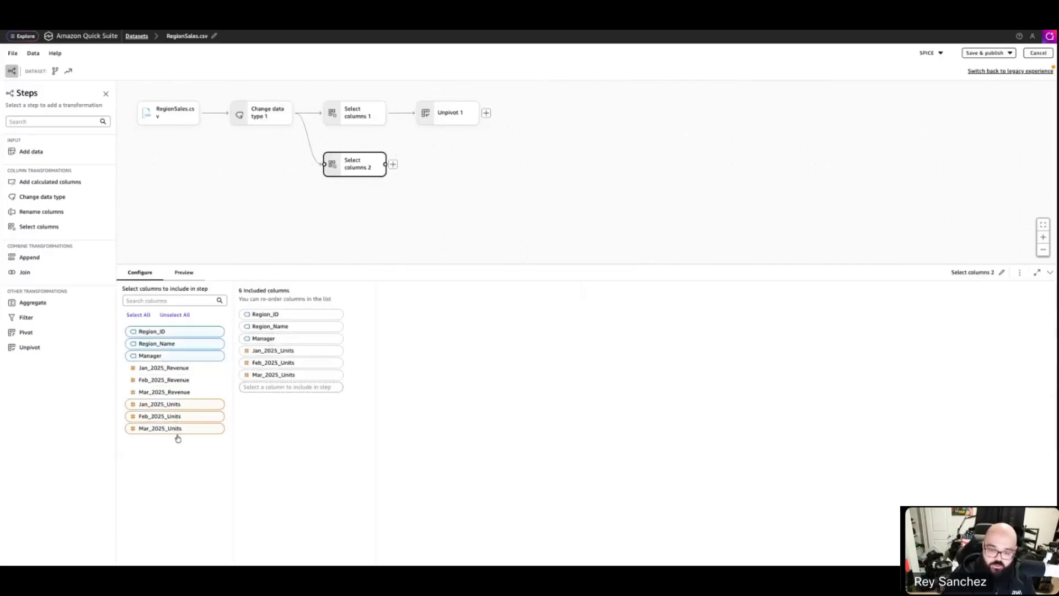
Add an Unpivot step after Select columns 2 and unpivot Jan_2025_Units, Feb_2025_Units and Mar_2025_Units.
left_click(393, 165)
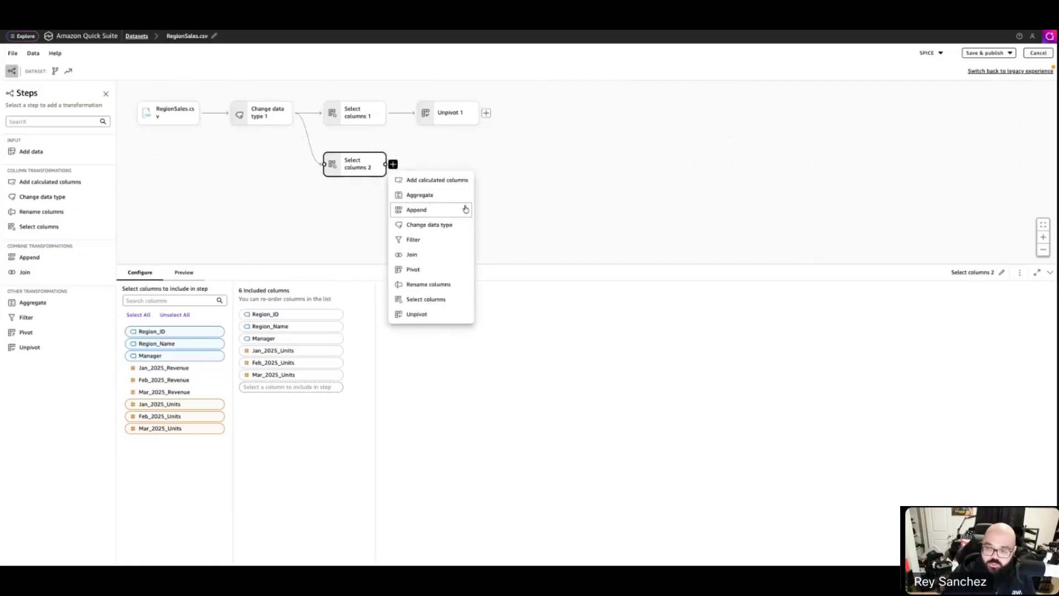
left_click(425, 319)
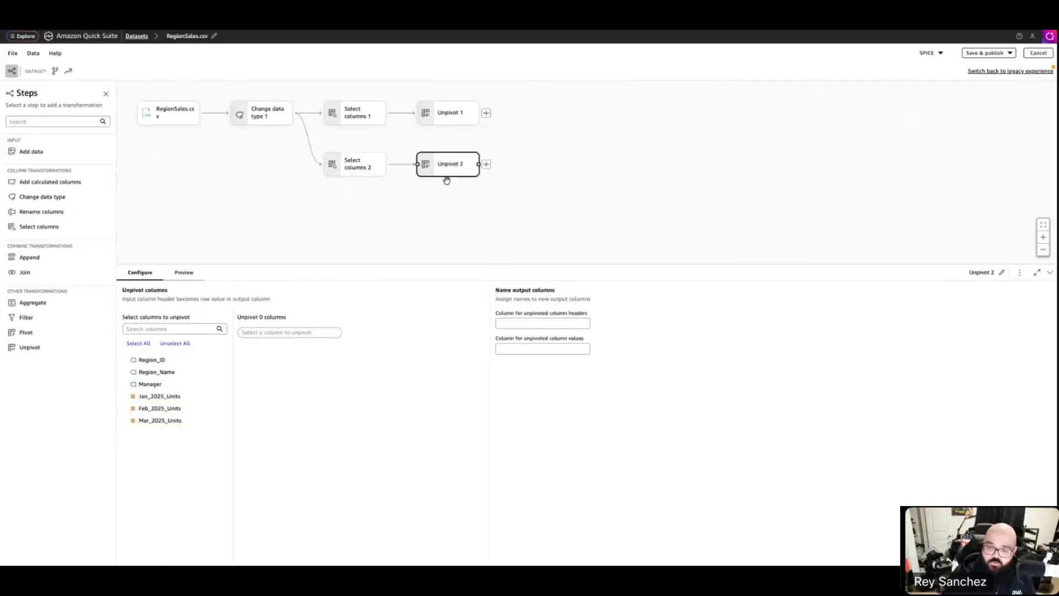
left_click(166, 397)
left_click(166, 408)
left_click(172, 420)
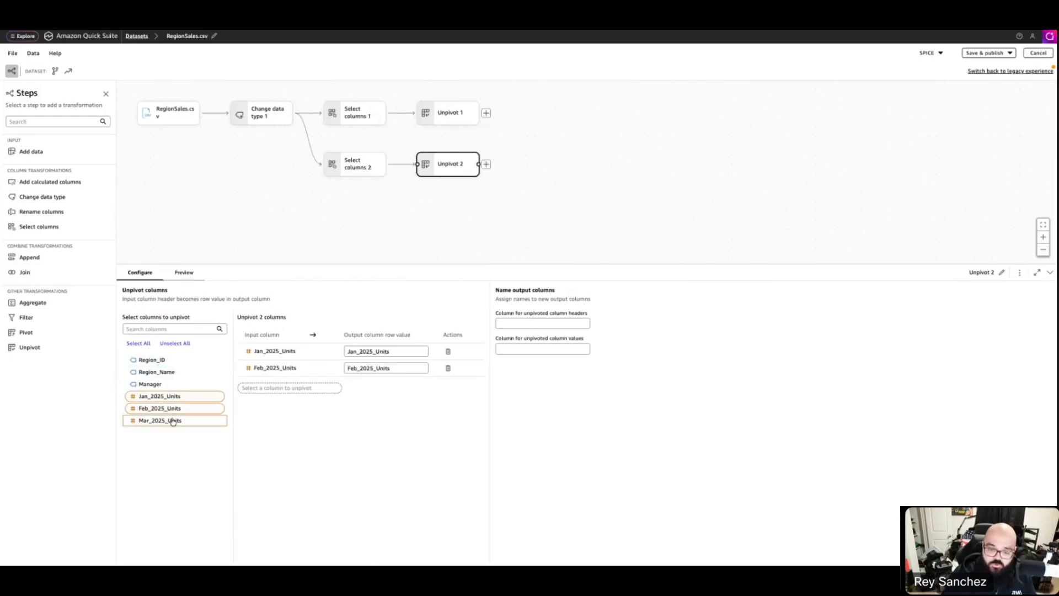
Shorten the output row values of the unpivoted units columns to Jan_2025, Feb_2025 and Mar_2025.
left_click(373, 351)
key("BackSpace")
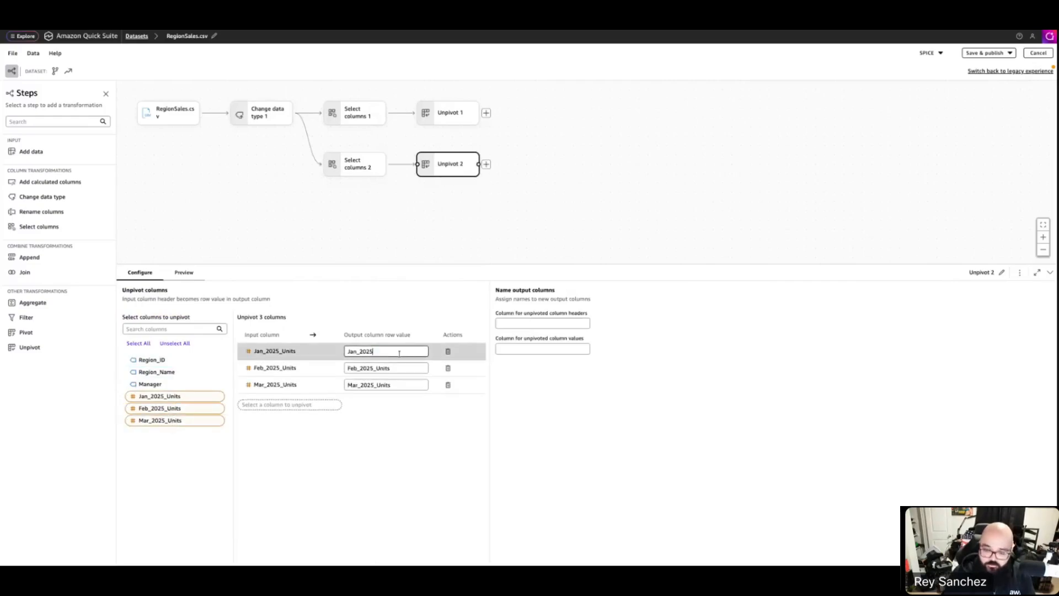
left_click(385, 369)
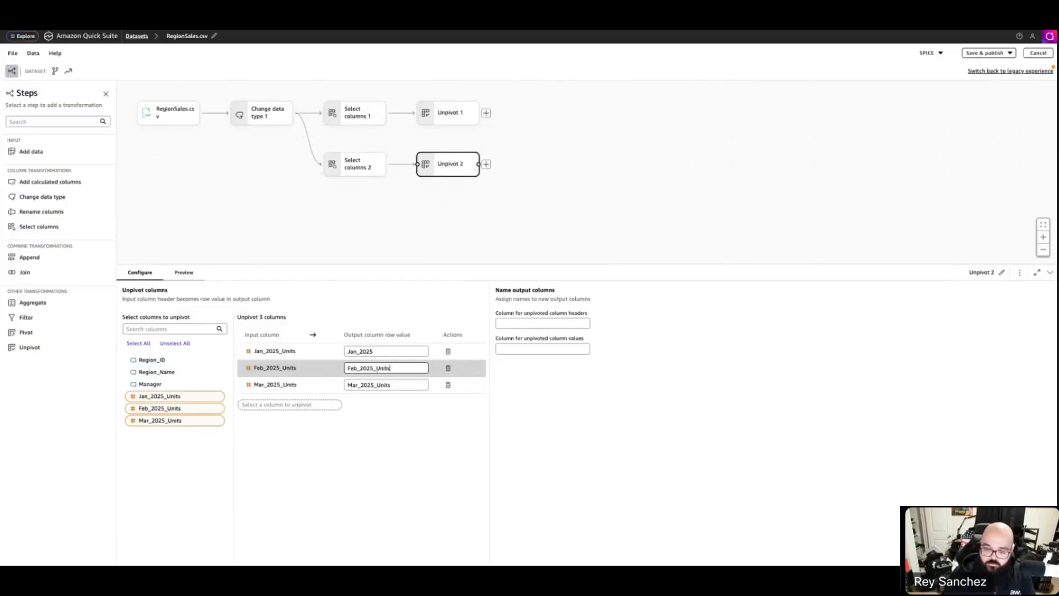
left_click_drag(374, 368, 391, 385)
key("BackSpace")
key("BackSpace")
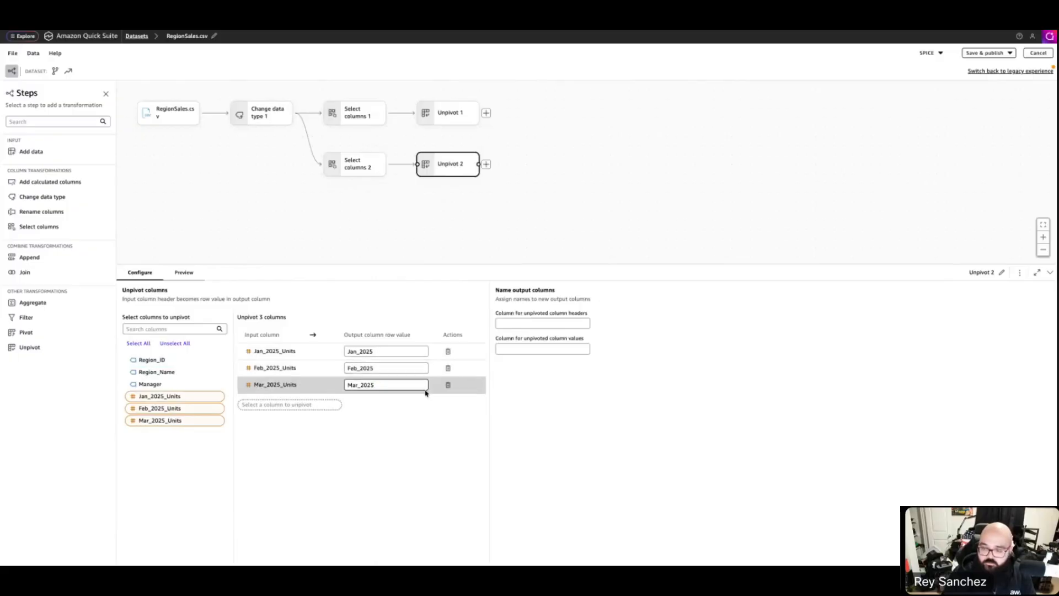
Name the units unpivot's header column Month and its values column Units, and preview the result.
left_click(533, 325)
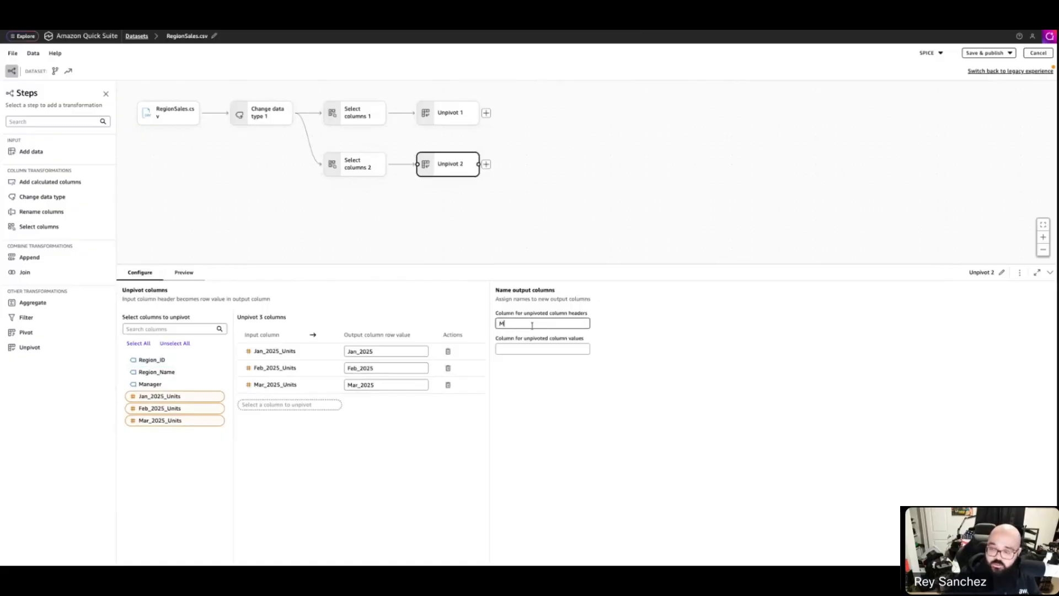
left_click(545, 349)
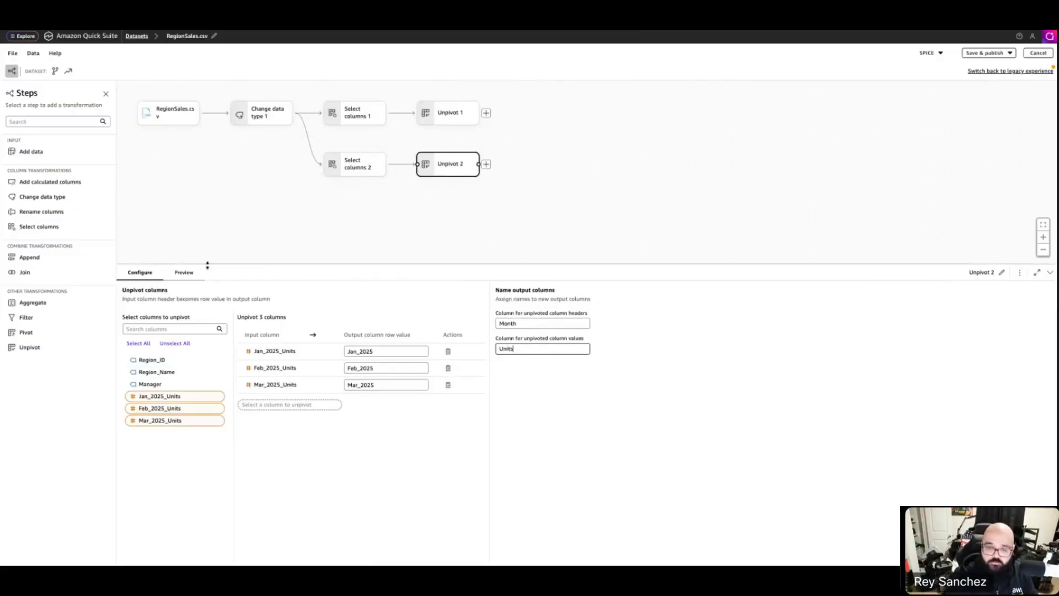
left_click(186, 272)
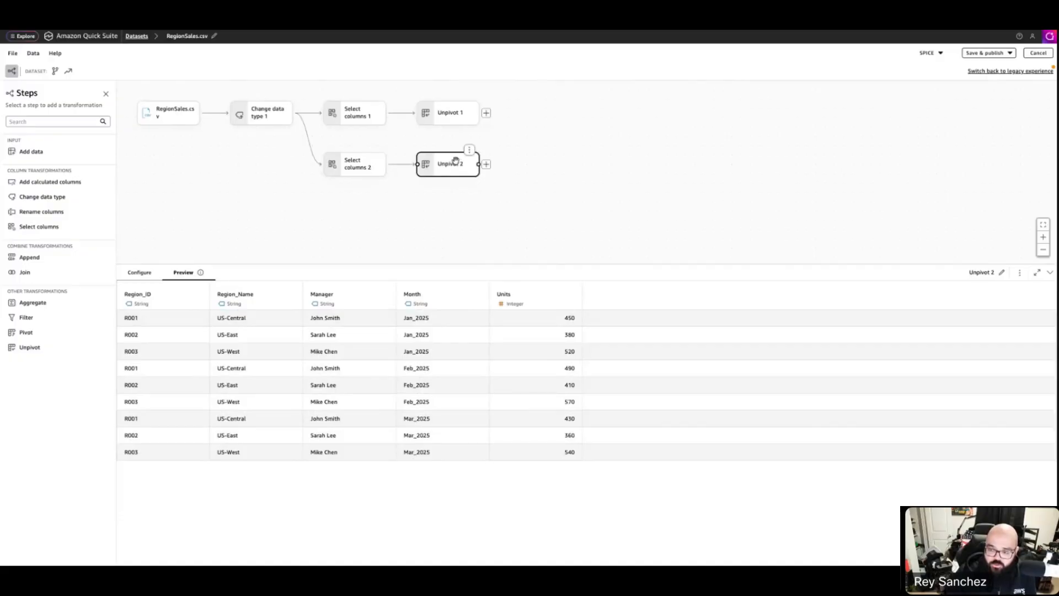
Add a Join step after Unpivot 1 with Unpivot 2 as its right table.
left_click(487, 115)
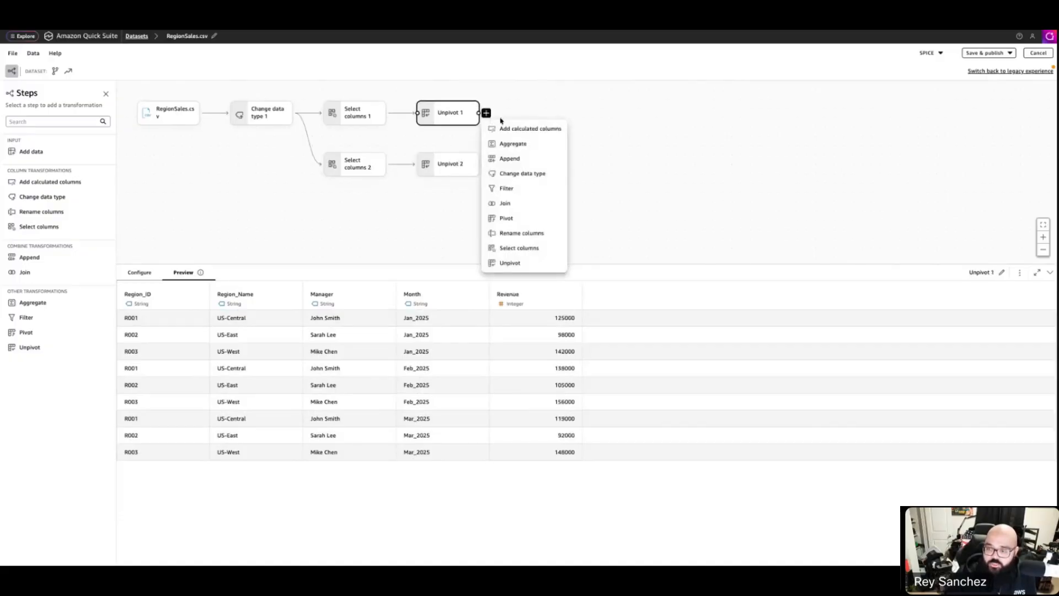
left_click(512, 203)
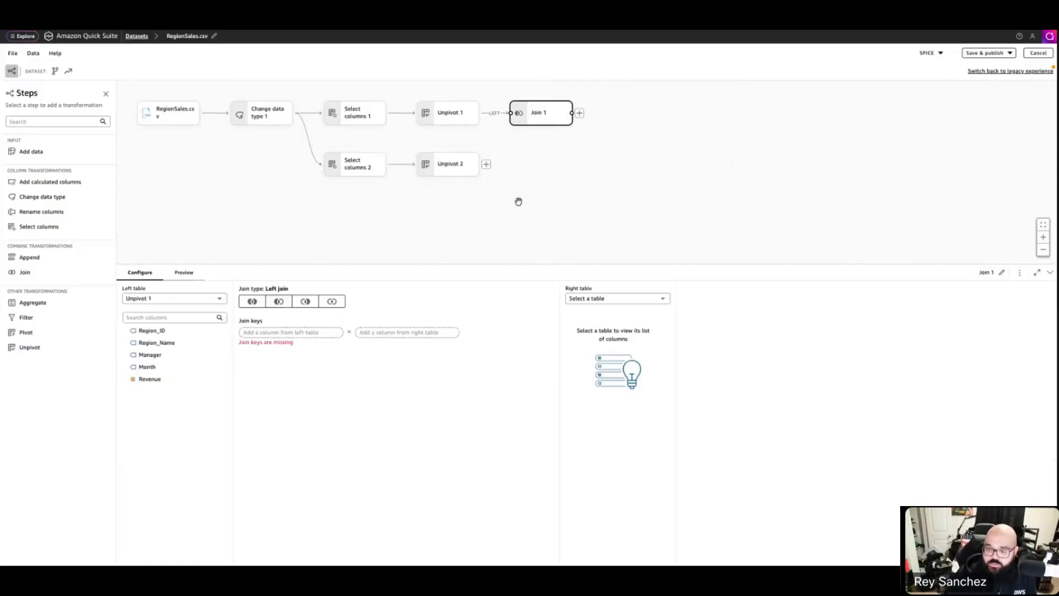
left_click(594, 298)
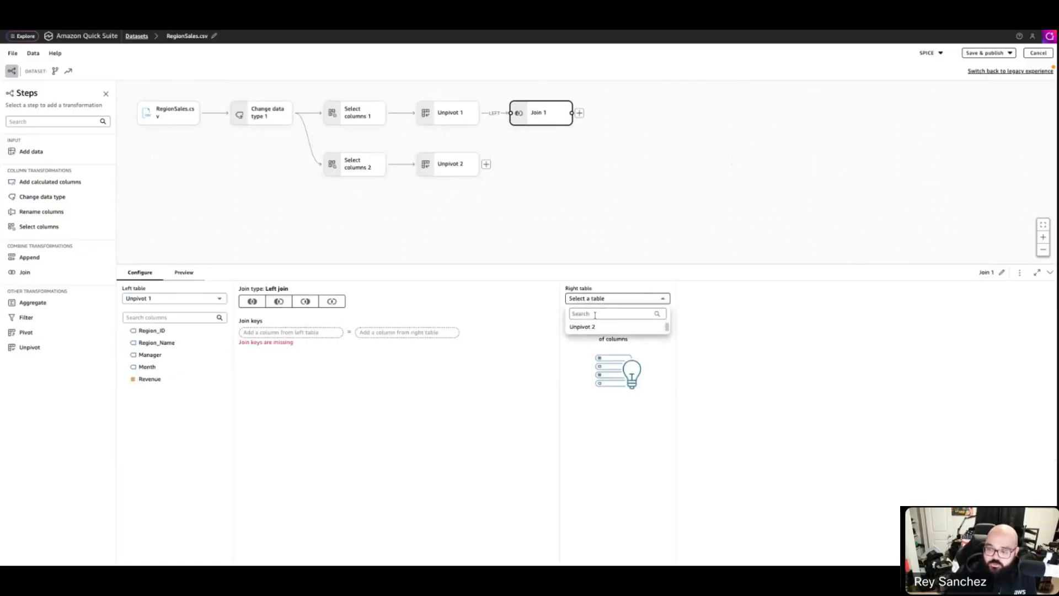
left_click(583, 327)
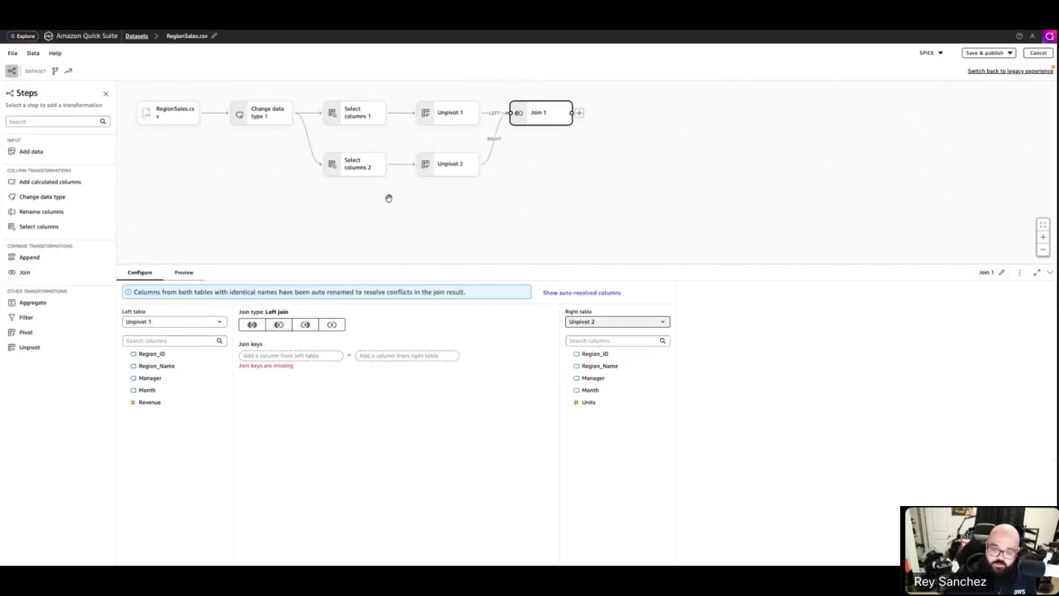
Match Region_ID, Manager and Month from both tables as the join keys, and preview the joined result.
left_click(153, 353)
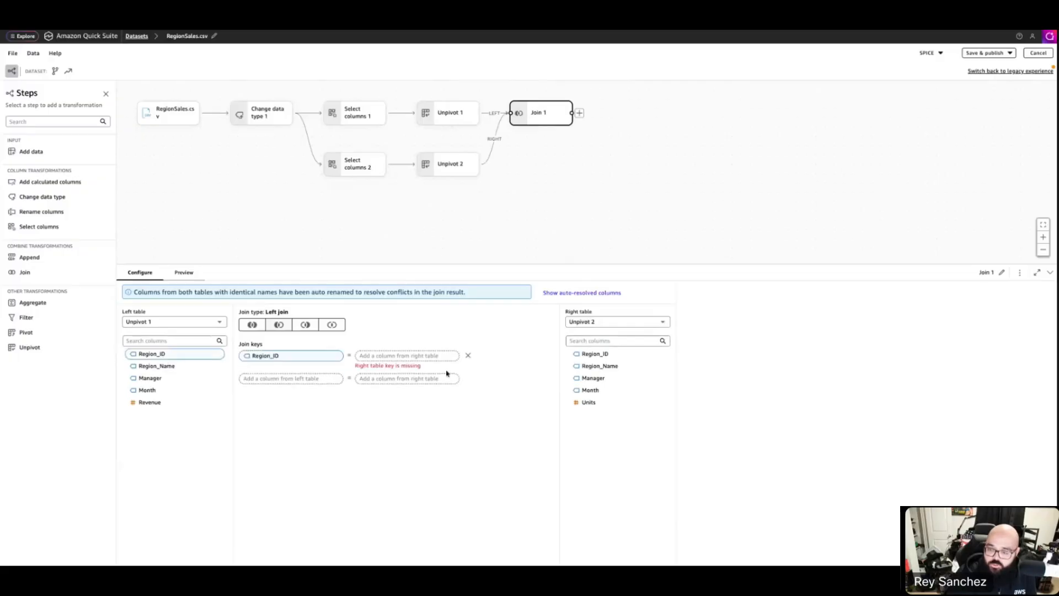
left_click(595, 355)
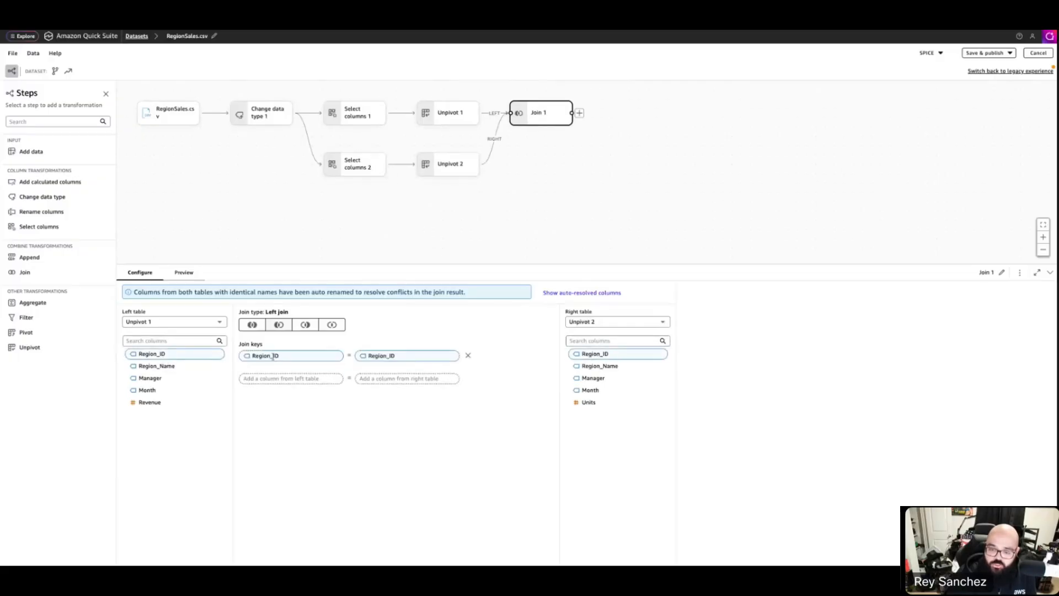
left_click(183, 379)
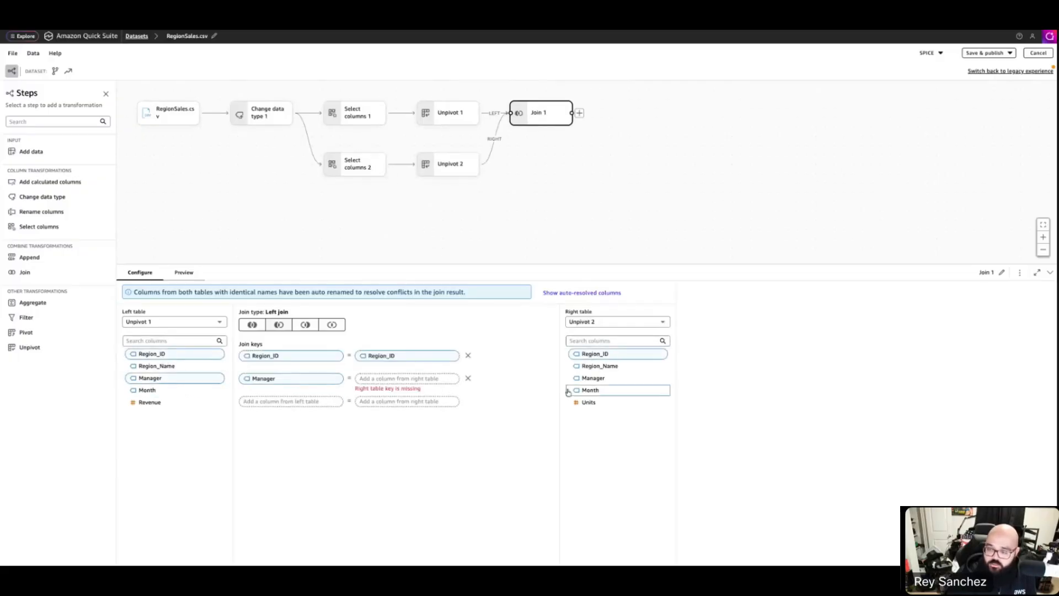
left_click(593, 381)
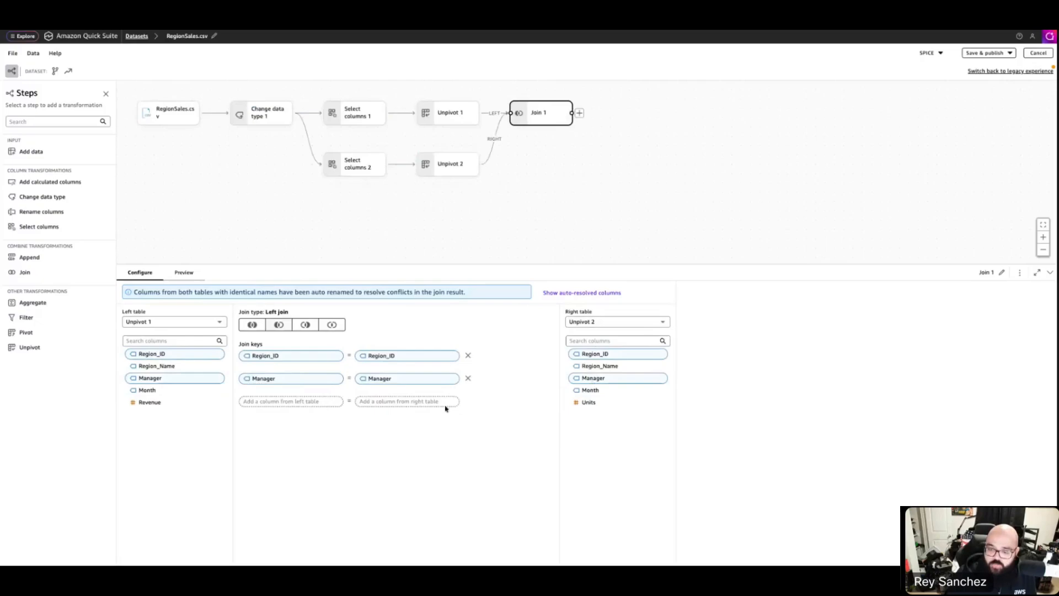
left_click(185, 391)
left_click(605, 391)
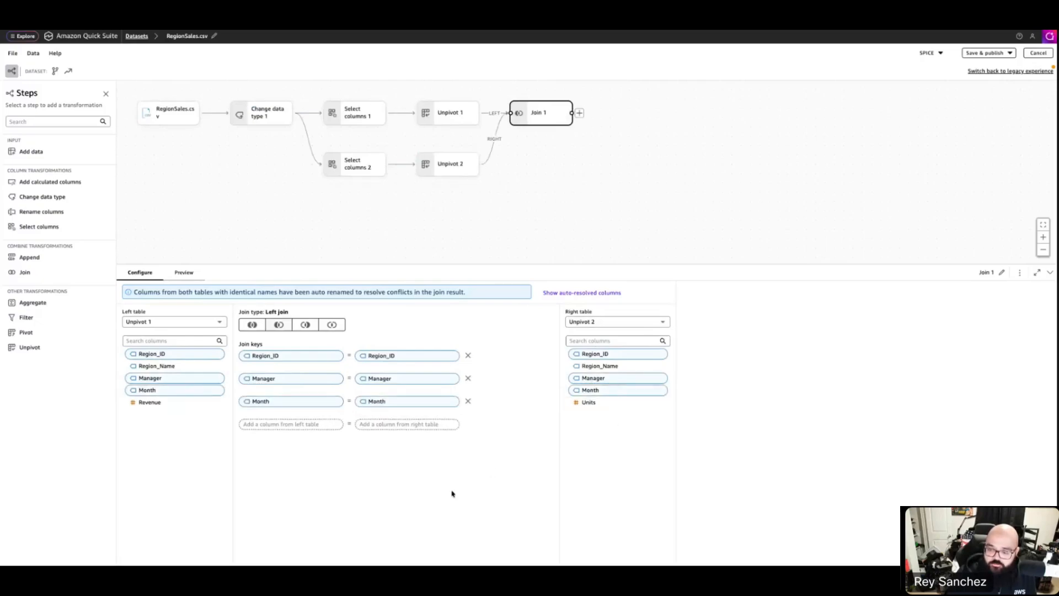
left_click(187, 276)
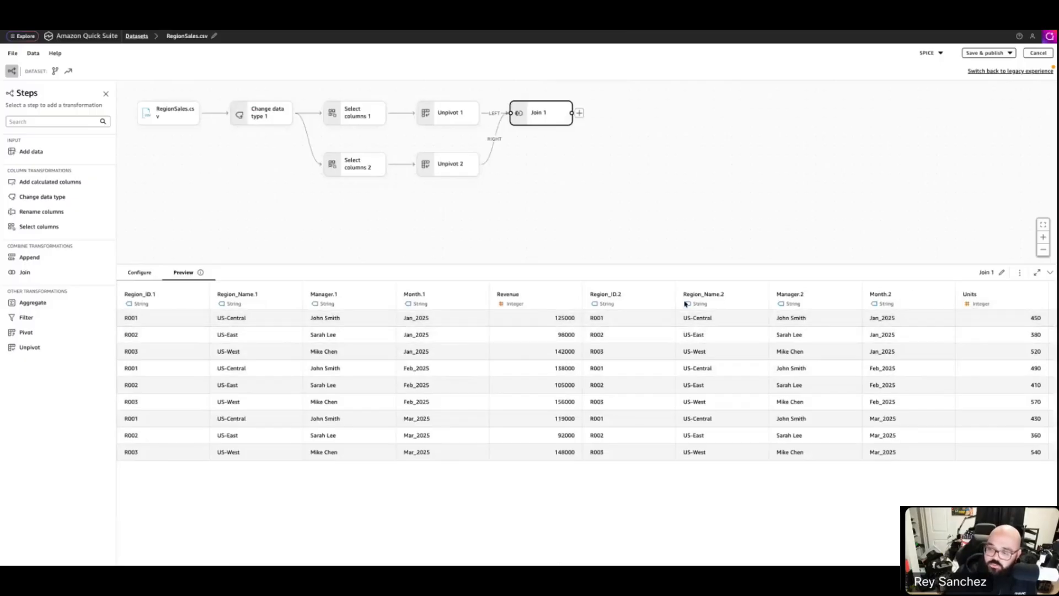
Add a Select columns step after Join 1, including Region_ID.1, Region_Name.1, Manager.1, Month.1, Revenue and Units.
left_click(578, 112)
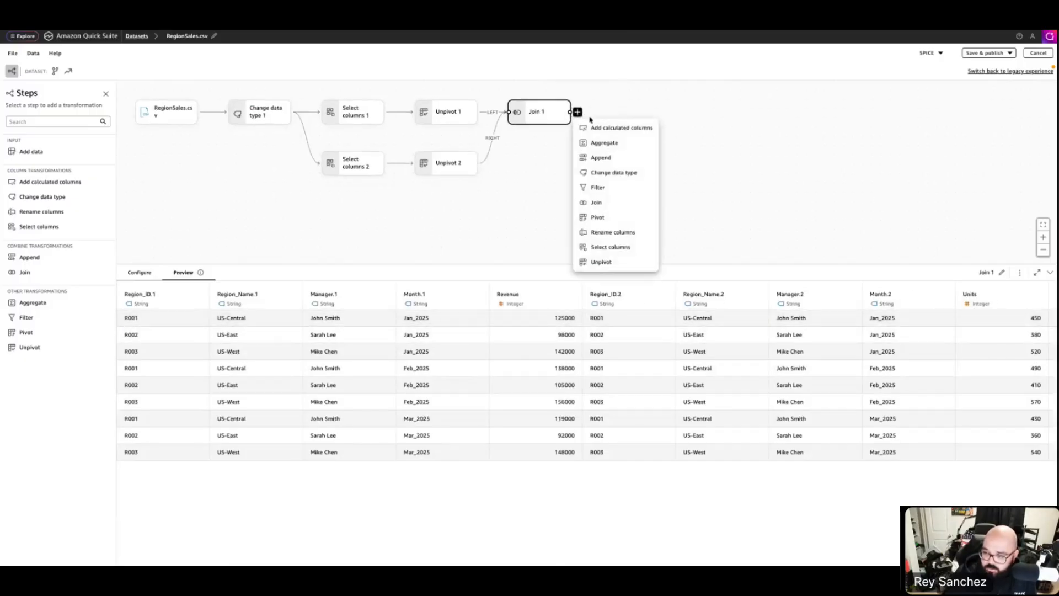
left_click(620, 248)
left_click(166, 332)
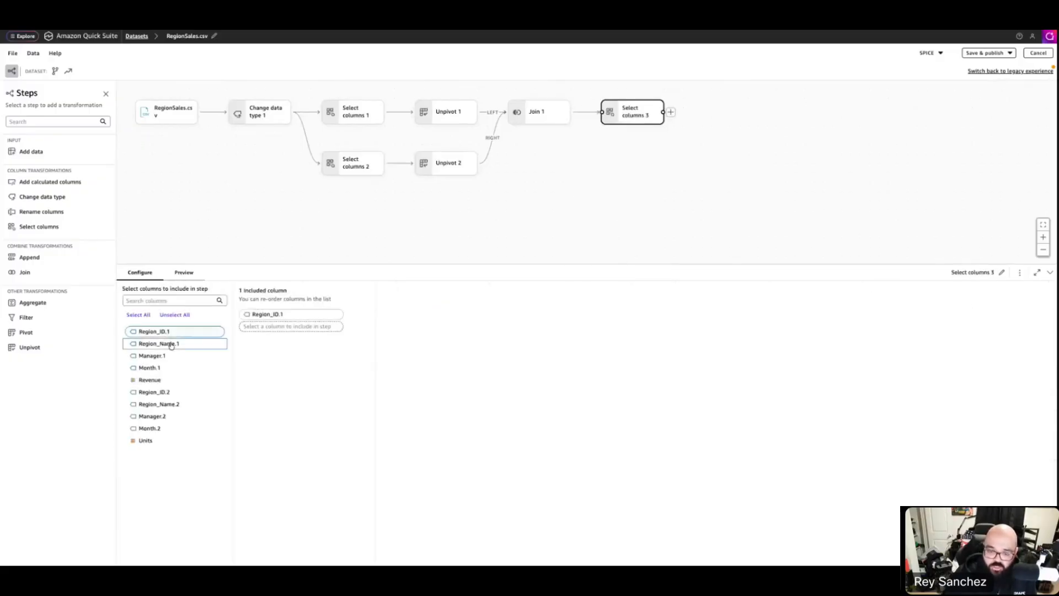
left_click(172, 345)
left_click(163, 356)
left_click(163, 368)
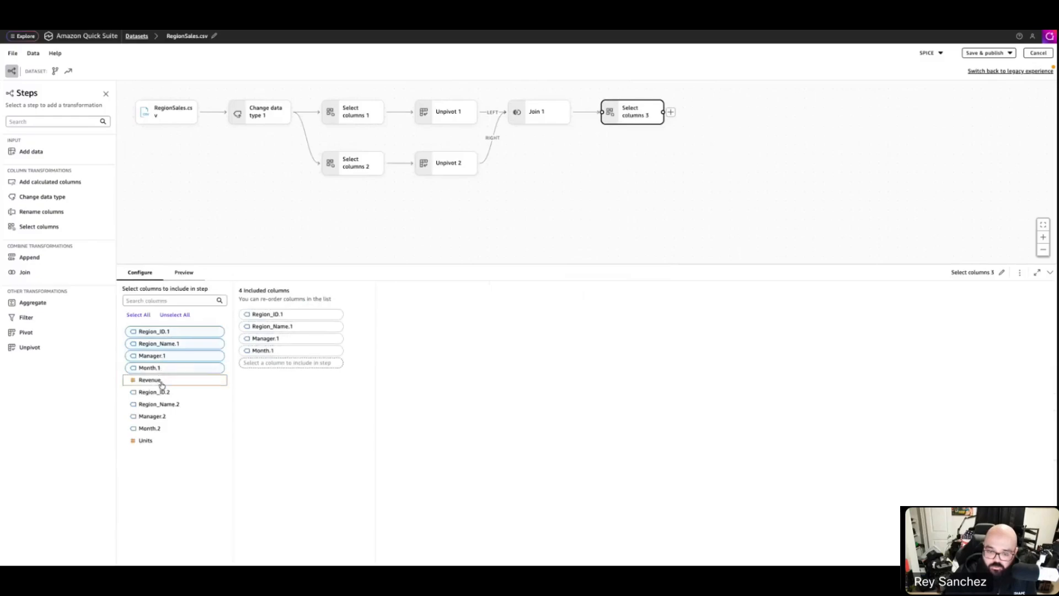
left_click(164, 381)
left_click(164, 441)
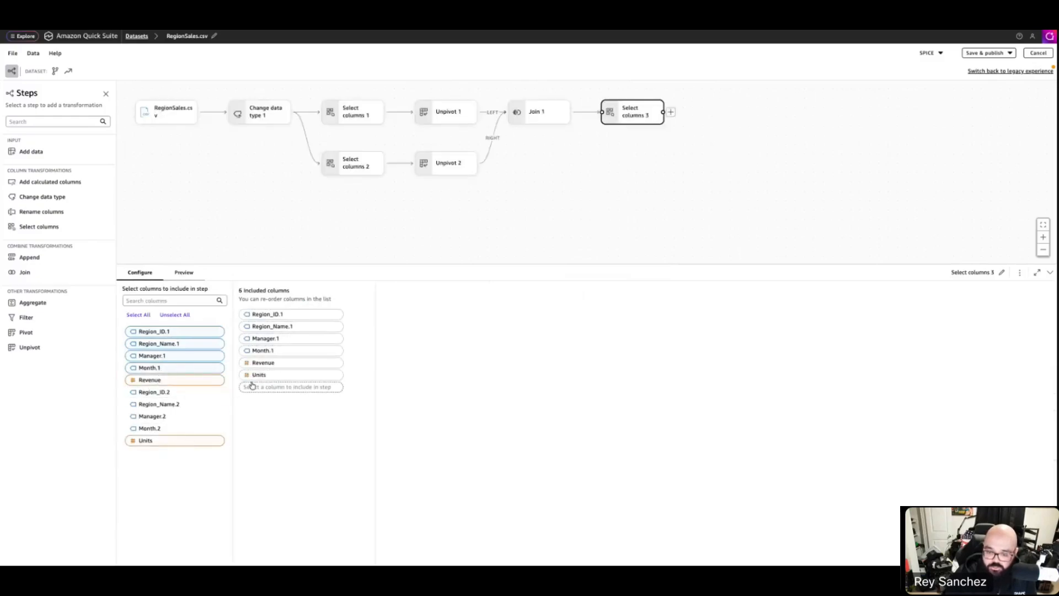
Preview the selected columns, then save and publish the RegionSales.csv dataset.
left_click(184, 273)
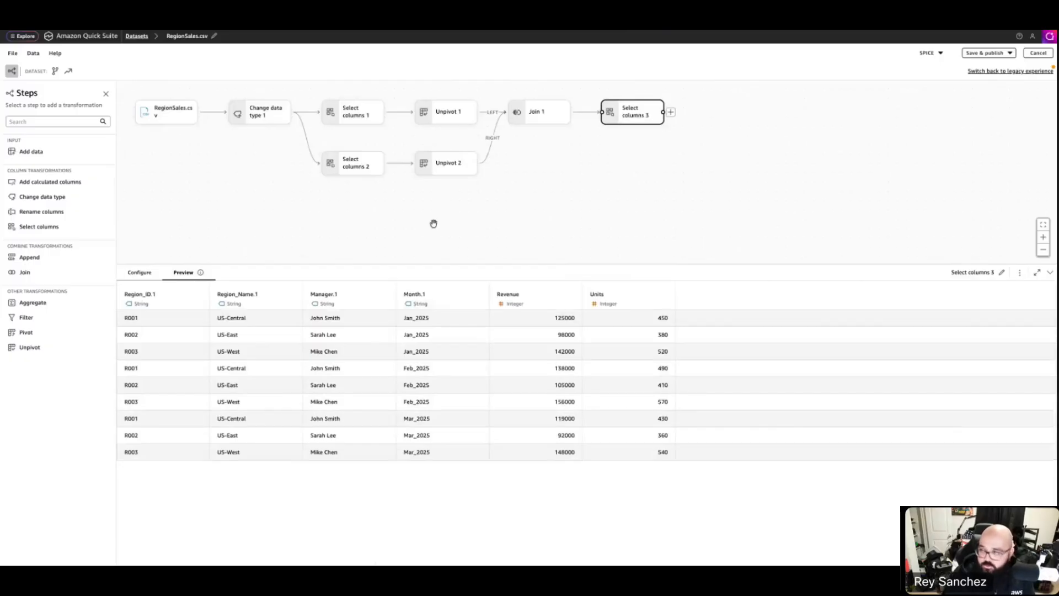
left_click(978, 55)
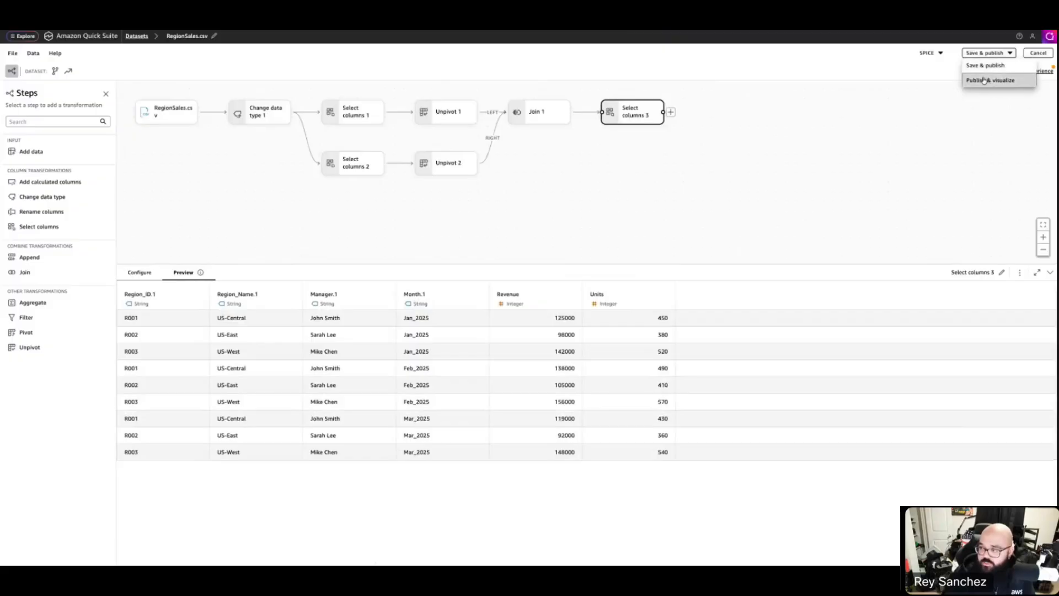
left_click(986, 68)
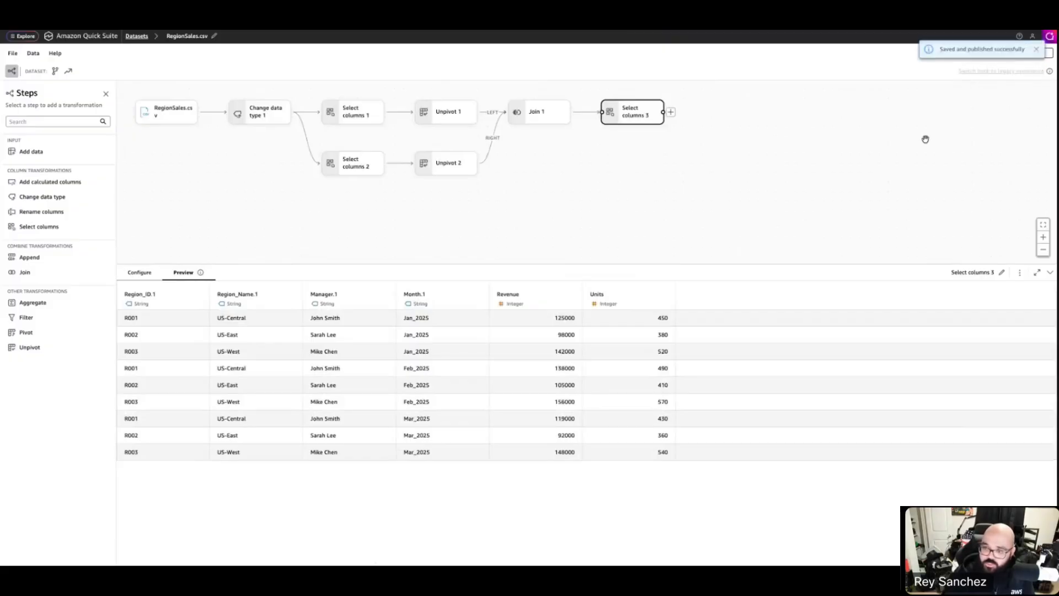